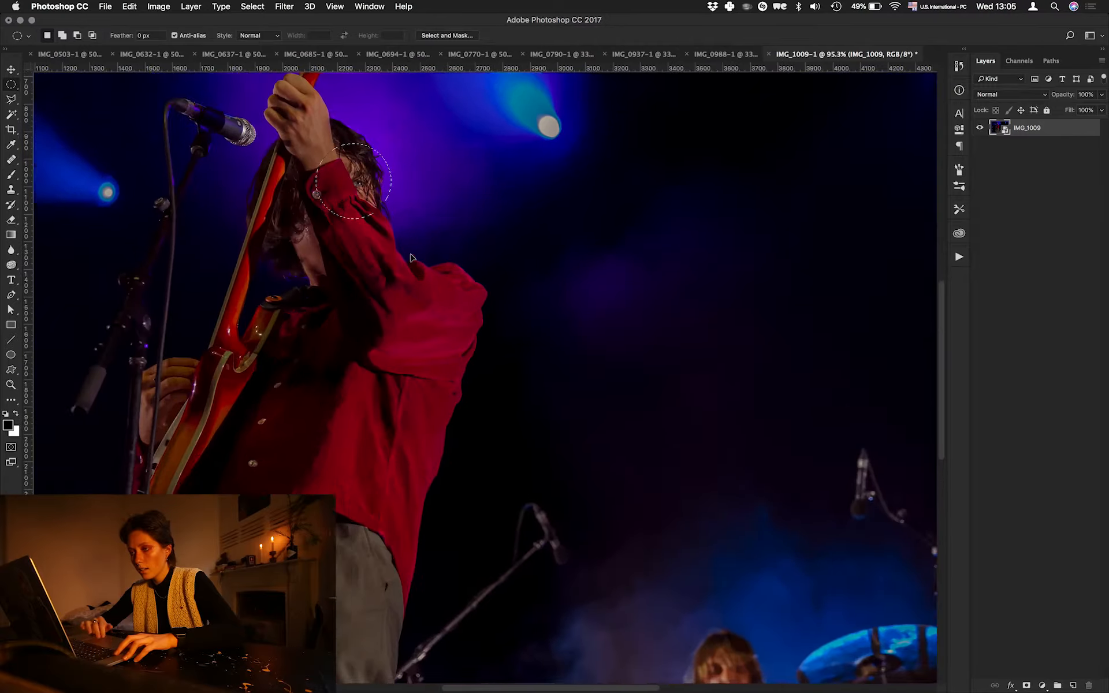
Step: Switch to the IMG_0937-1 document and open its IMG_0937 layer for Camera Raw editing
{"action": "scroll", "coordinate": [411, 258], "scroll_direction": "down", "scroll_amount": 6}
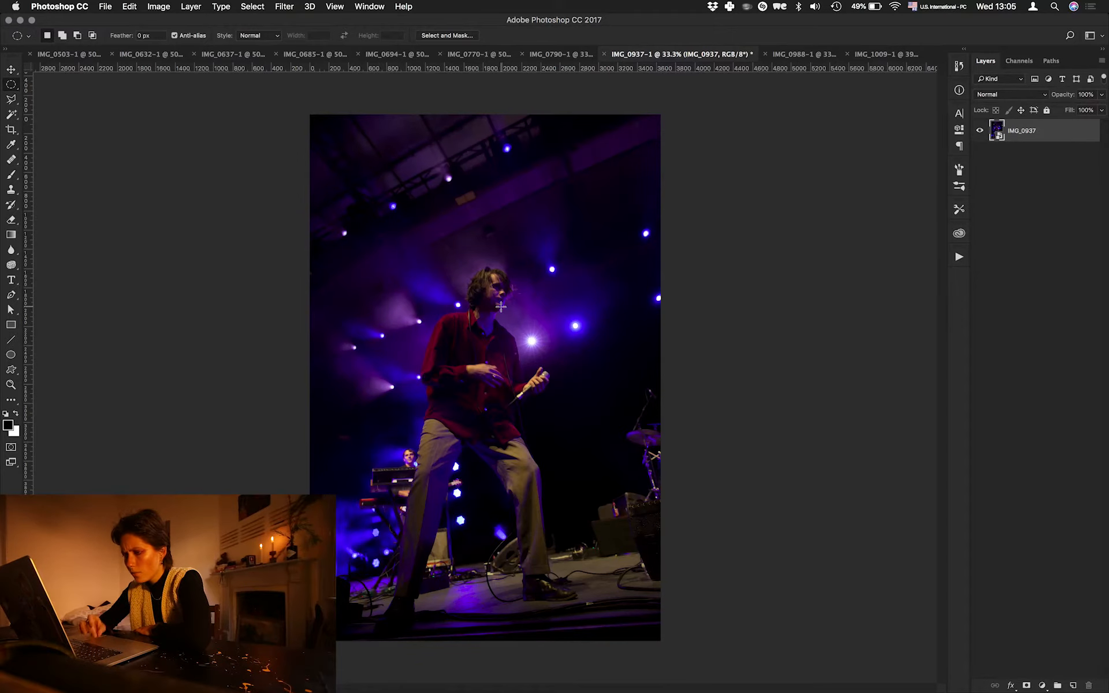
{"action": "scroll", "coordinate": [501, 307], "scroll_direction": "up", "scroll_amount": 2}
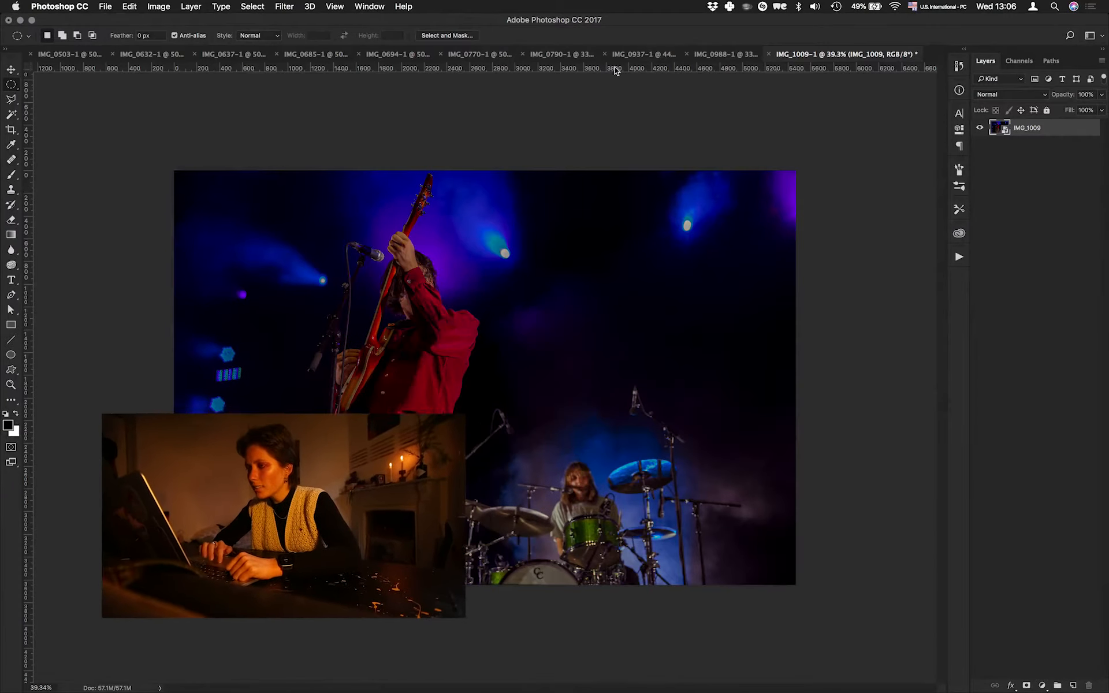
{"action": "left_click", "coordinate": [628, 55]}
{"action": "key", "text": "super+0"}
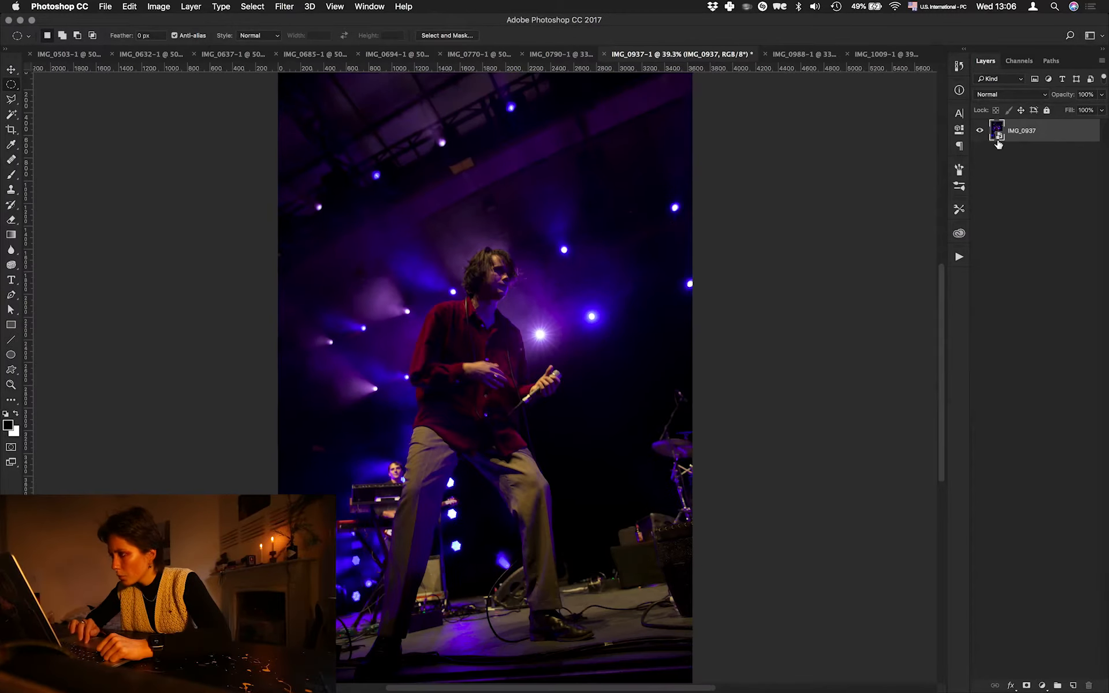
{"action": "double_click", "coordinate": [999, 140]}
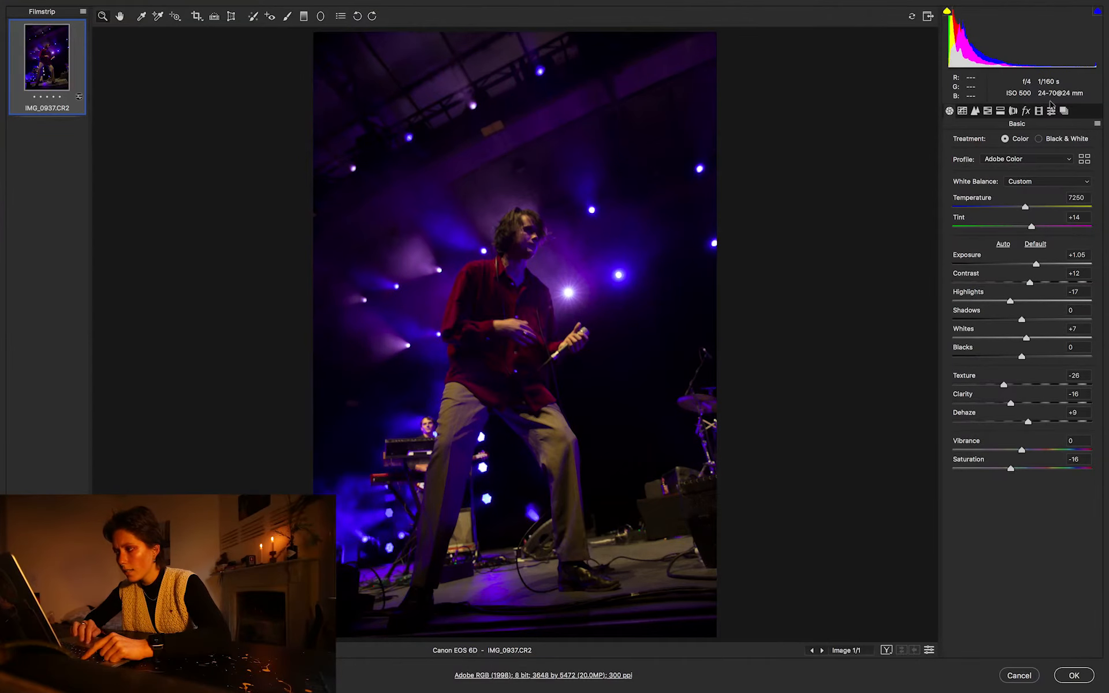
Step: Try the MOSS3 preset with the exposure at +1.55 and inspect the singer's face and the full frame
{"action": "left_click", "coordinate": [1051, 111]}
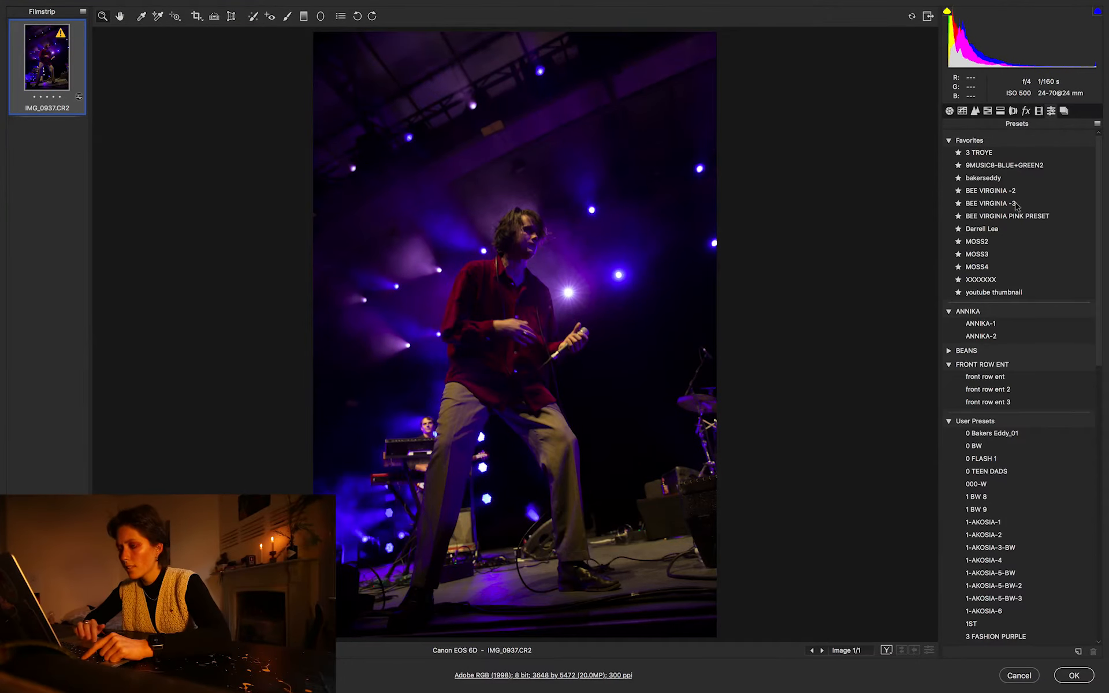
{"action": "scroll", "coordinate": [1020, 236], "scroll_direction": "down", "scroll_amount": 10}
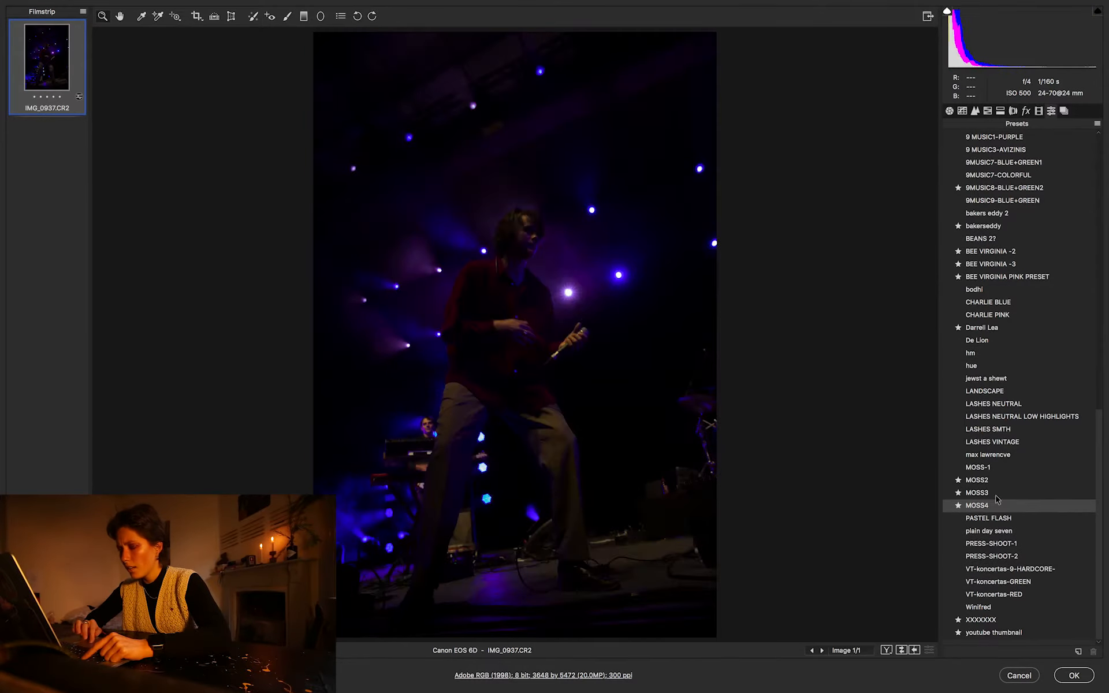
{"action": "left_click", "coordinate": [998, 494]}
{"action": "left_click", "coordinate": [949, 111]}
{"action": "left_click_drag", "start_coordinate": [1008, 264], "coordinate": [1043, 283]}
{"action": "left_click_drag", "start_coordinate": [503, 226], "coordinate": [630, 366]}
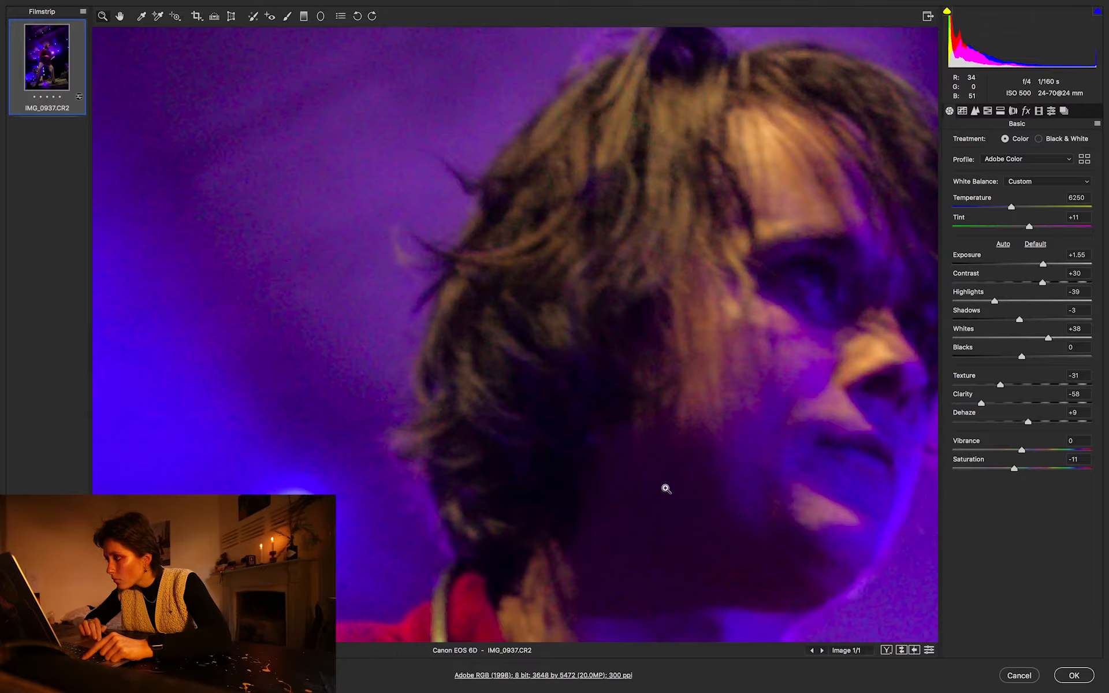
{"action": "scroll", "coordinate": [555, 364], "scroll_direction": "down", "scroll_amount": 10}
{"action": "scroll", "coordinate": [559, 366], "scroll_direction": "down", "scroll_amount": 5}
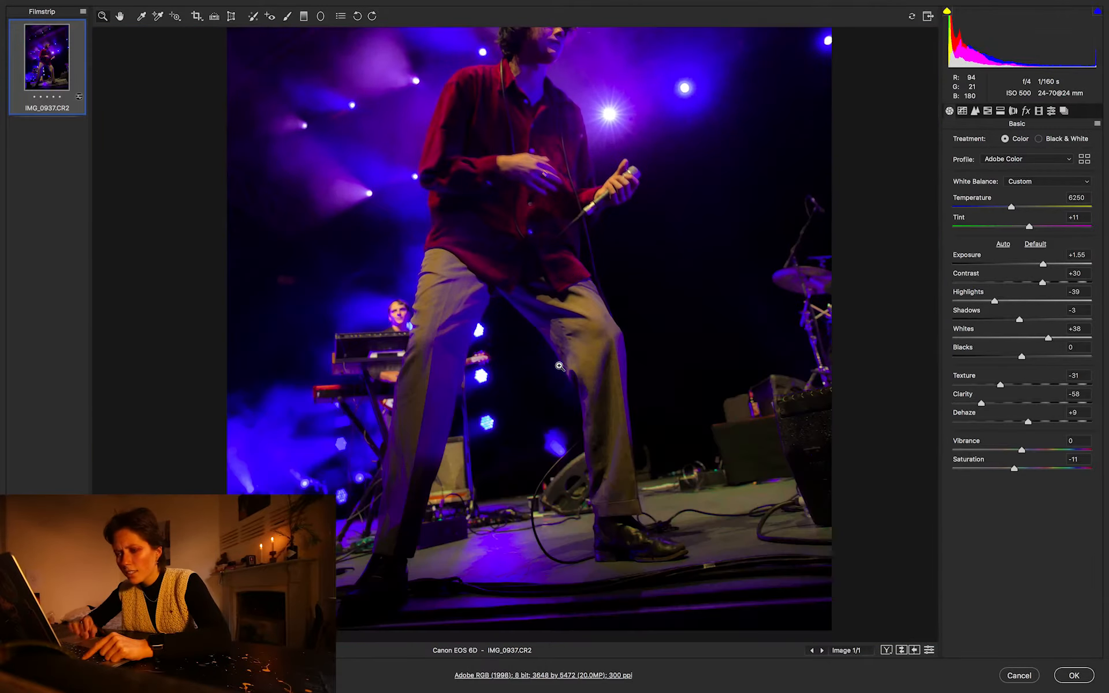
{"action": "scroll", "coordinate": [559, 366], "scroll_direction": "down", "scroll_amount": 10}
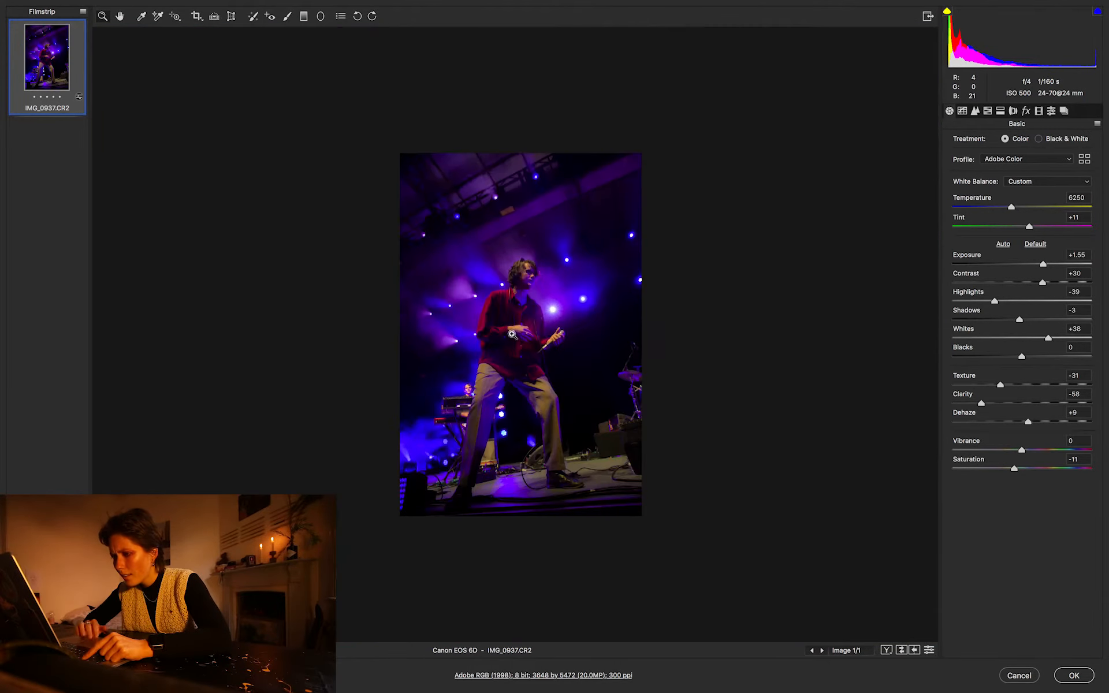
{"action": "scroll", "coordinate": [512, 334], "scroll_direction": "up", "scroll_amount": 4}
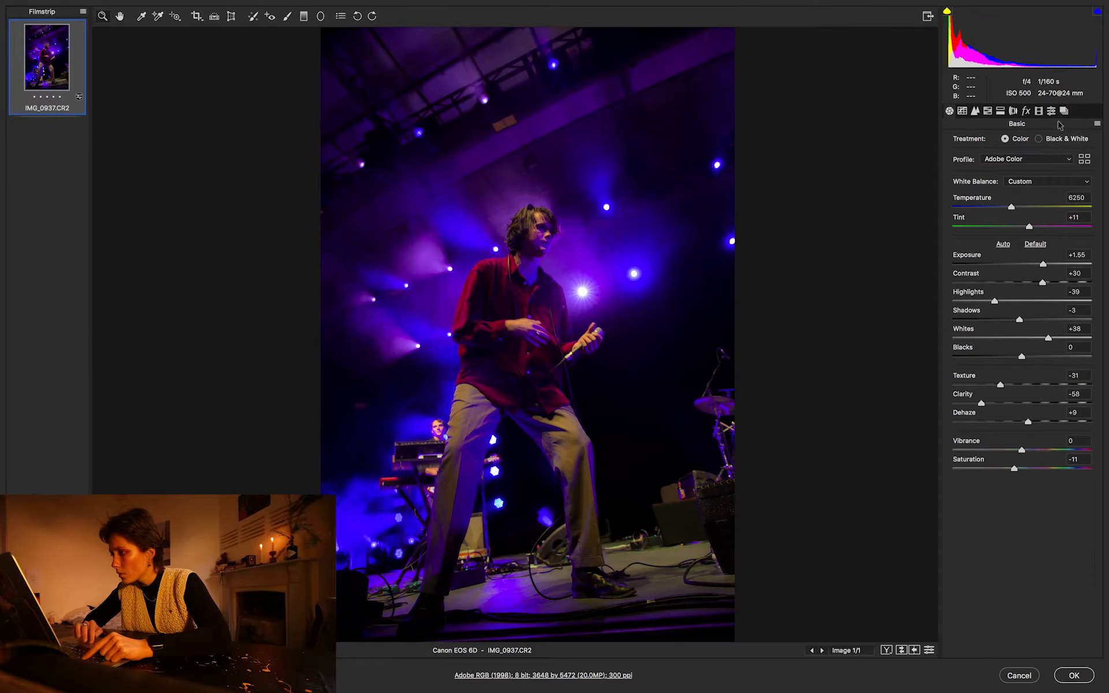
Step: Try out the BEANS 2?, bakerseddy, bakers eddy 2, 9MUSIC blue-green and colorful, and CHARLIE BLUE presets on the photo
{"action": "left_click", "coordinate": [1051, 111]}
{"action": "left_click", "coordinate": [988, 242]}
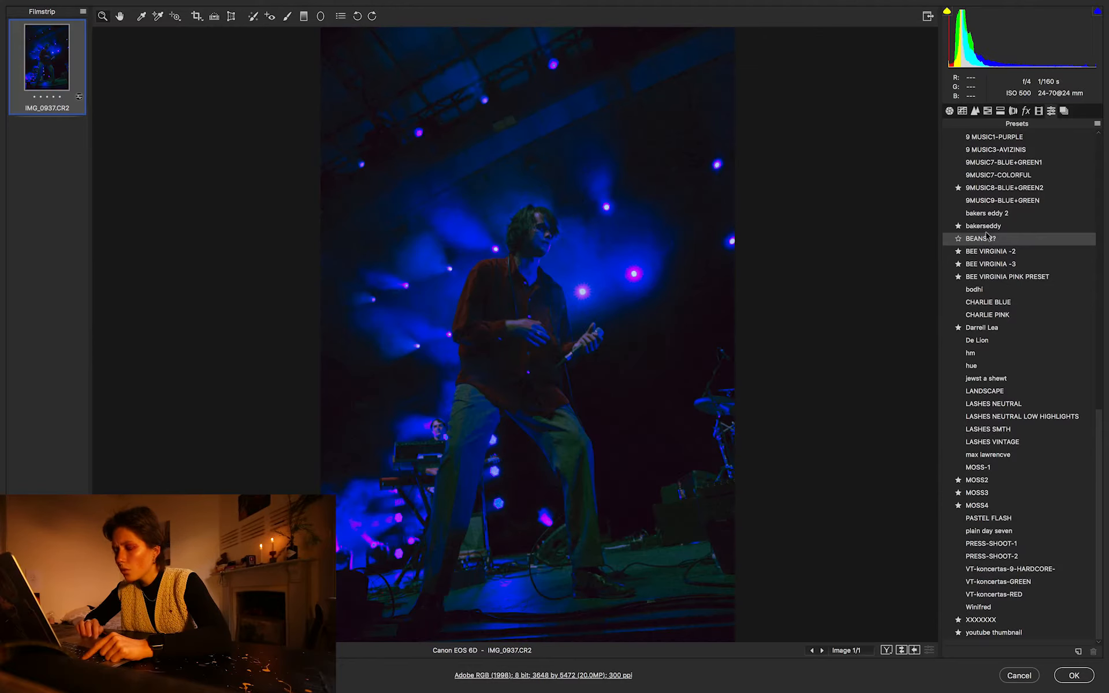
{"action": "left_click", "coordinate": [985, 226]}
{"action": "left_click", "coordinate": [986, 213]}
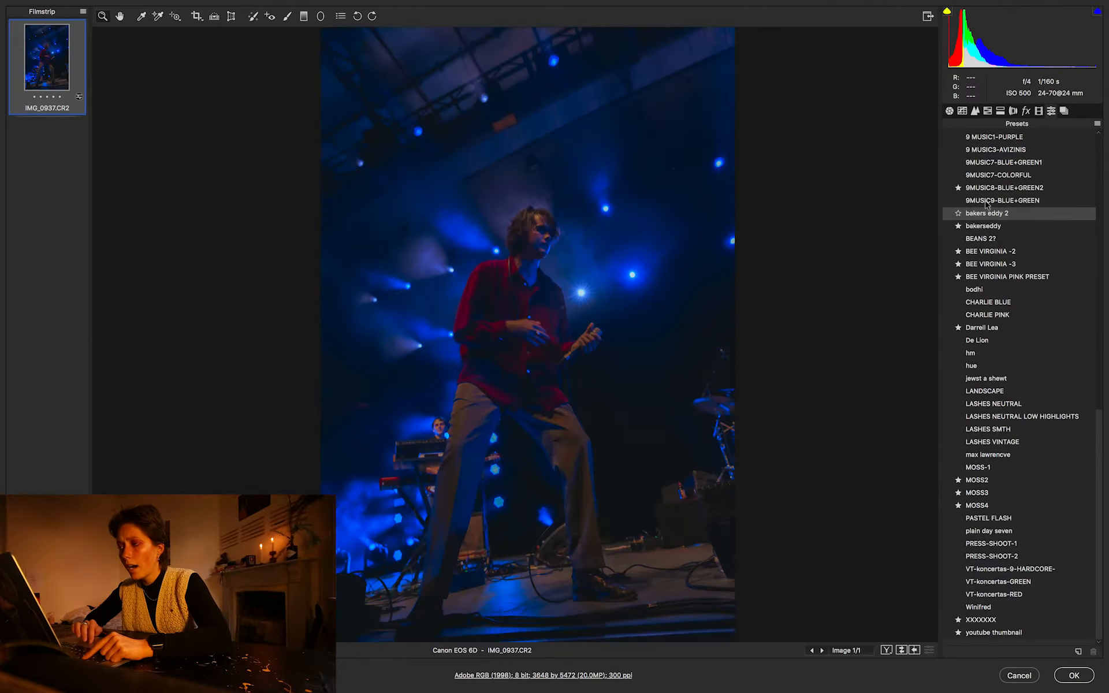
{"action": "left_click", "coordinate": [985, 201]}
{"action": "left_click", "coordinate": [987, 190]}
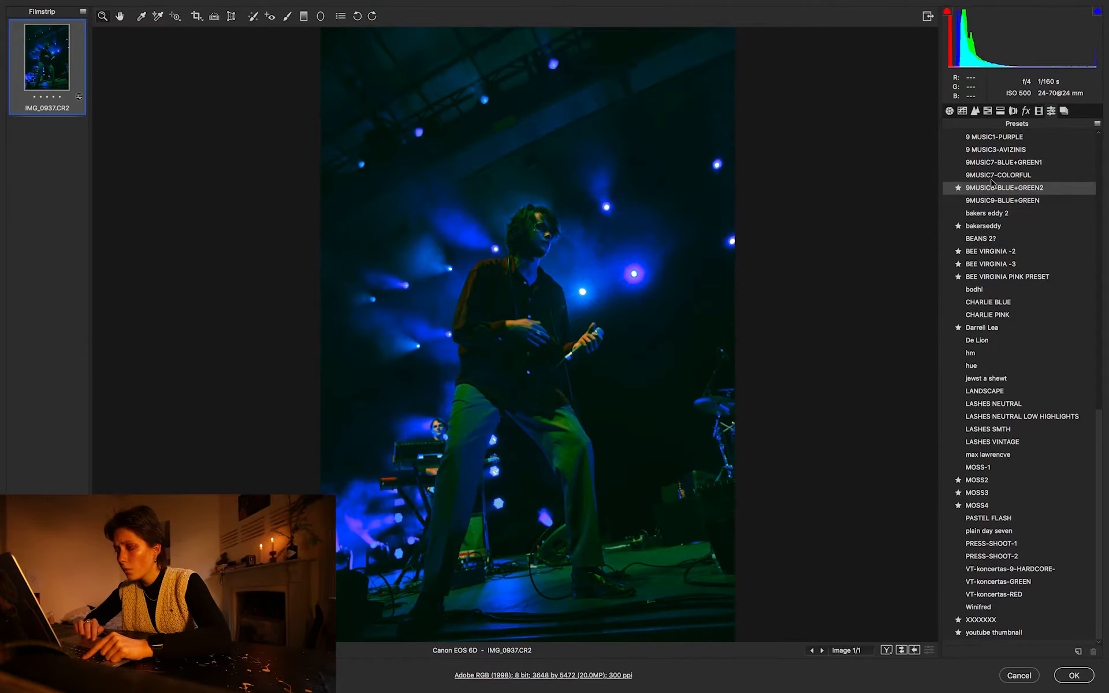
{"action": "left_click", "coordinate": [991, 179]}
{"action": "left_click", "coordinate": [996, 164]}
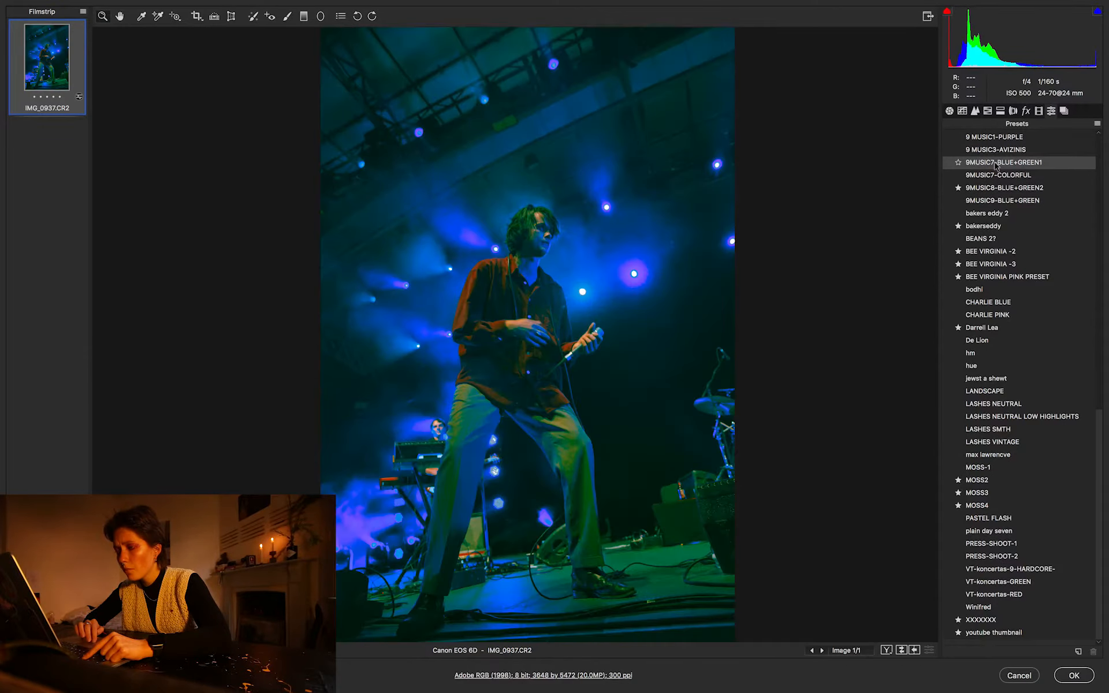
{"action": "left_click", "coordinate": [993, 301]}
Step: Apply the CHARLIE PINK preset, set the exposure to +1.40 and accept the raw edits
{"action": "left_click", "coordinate": [987, 315]}
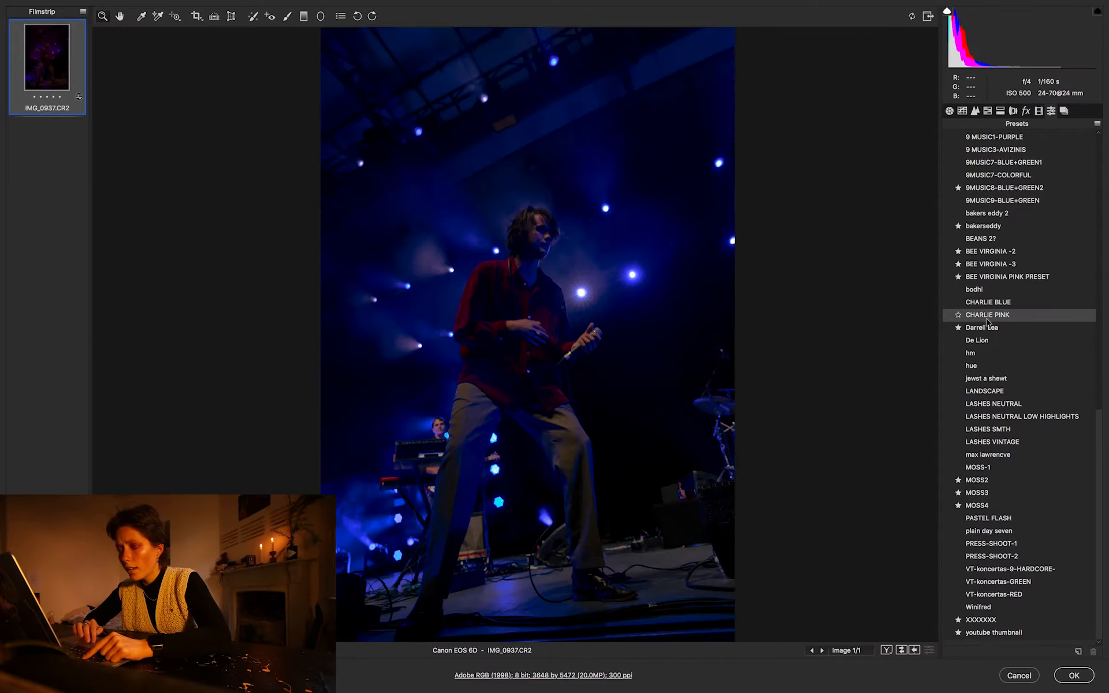
{"action": "left_click", "coordinate": [949, 110]}
{"action": "left_click_drag", "start_coordinate": [1035, 264], "coordinate": [1043, 266]}
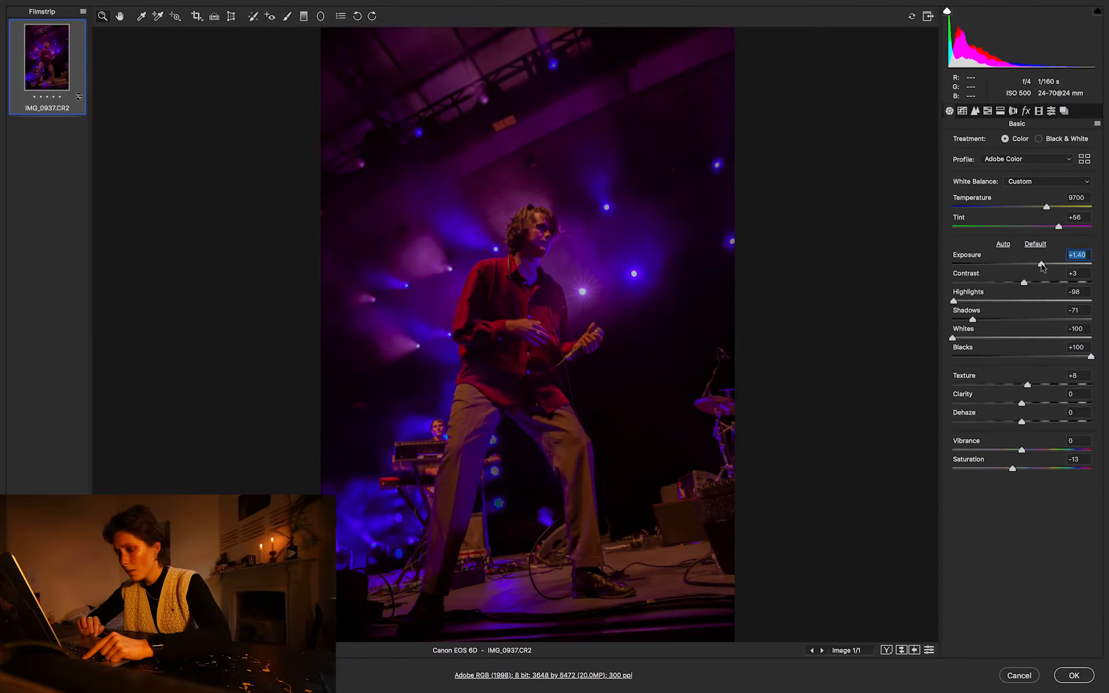
{"action": "left_click", "coordinate": [1072, 675]}
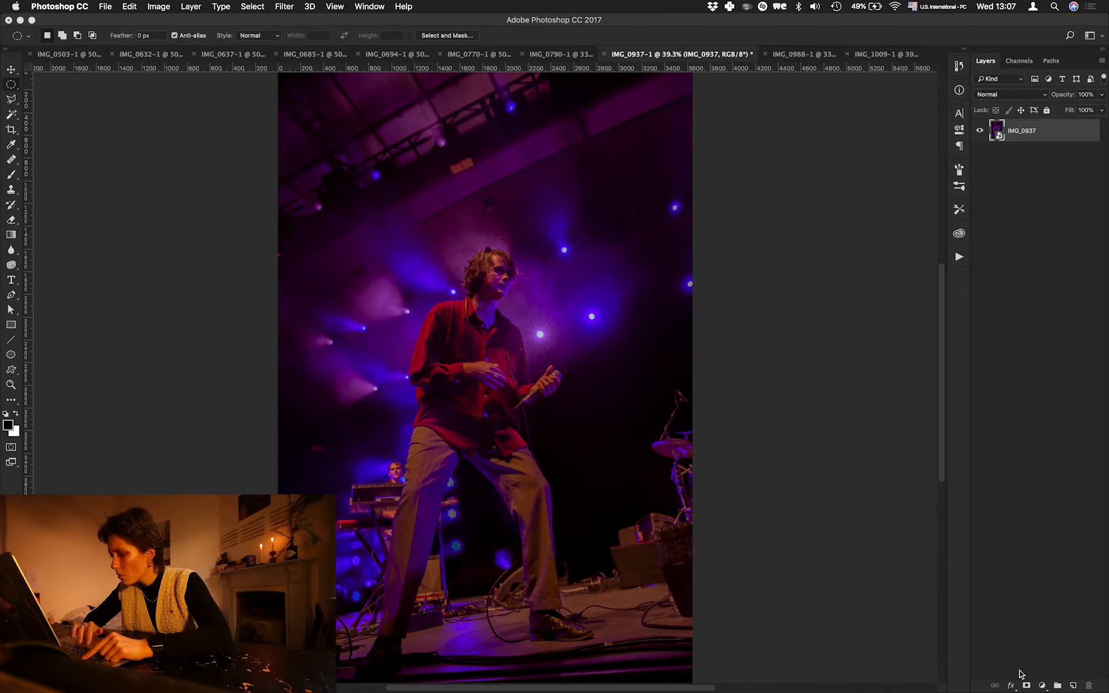
Step: Add a Selective Color adjustment layer and set Magentas to cyan +14 and magenta -100, with yellow raised moderately
{"action": "left_click", "coordinate": [1042, 685]}
{"action": "left_click", "coordinate": [1042, 662]}
{"action": "left_click", "coordinate": [866, 159]}
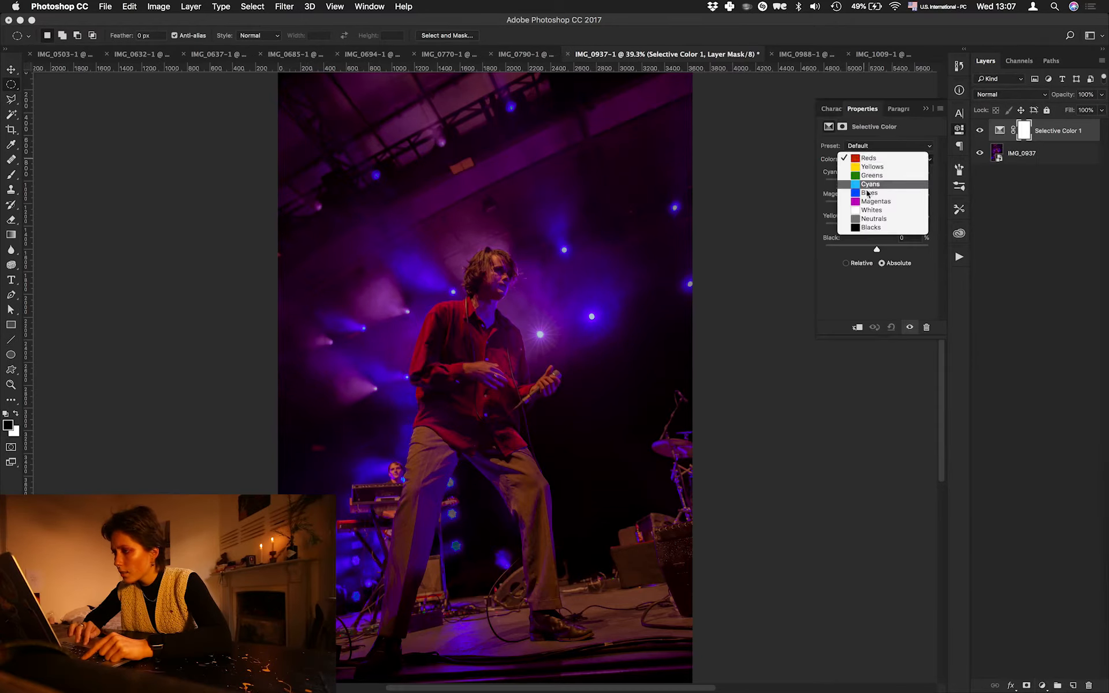
{"action": "left_click", "coordinate": [869, 200]}
{"action": "left_click_drag", "start_coordinate": [877, 184], "coordinate": [814, 209]}
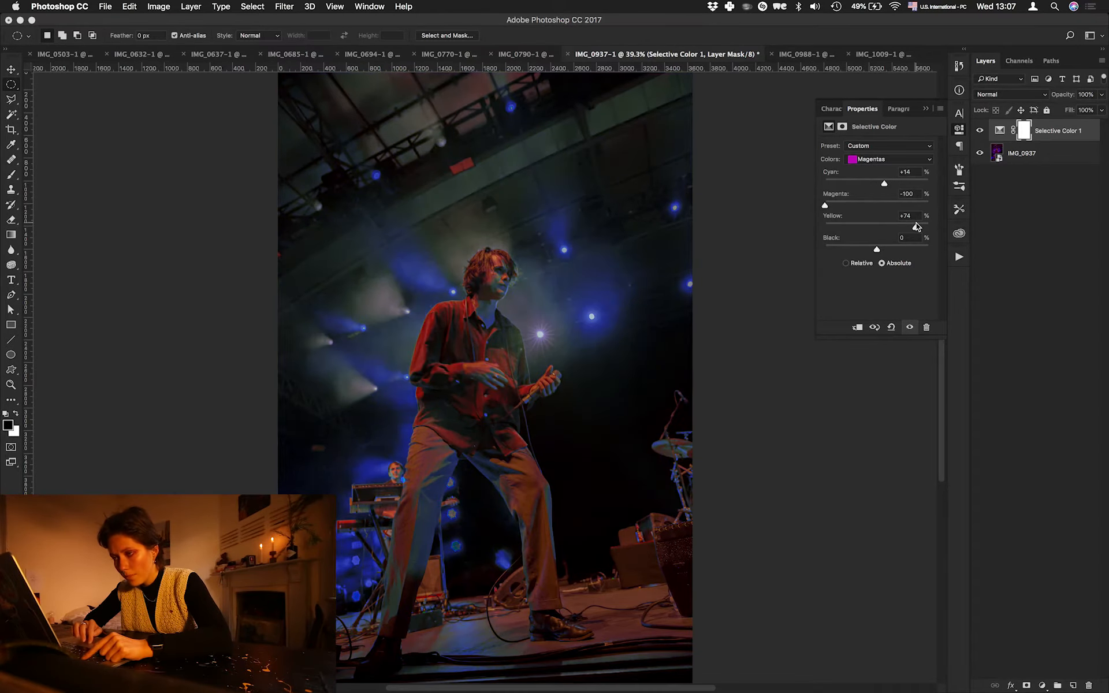
{"action": "left_click_drag", "start_coordinate": [905, 227], "coordinate": [886, 227]}
Step: Set the Blues in the Selective Color layer to cyan +51, magenta +58 and yellow -49
{"action": "left_click", "coordinate": [877, 159]}
{"action": "left_click", "coordinate": [872, 149]}
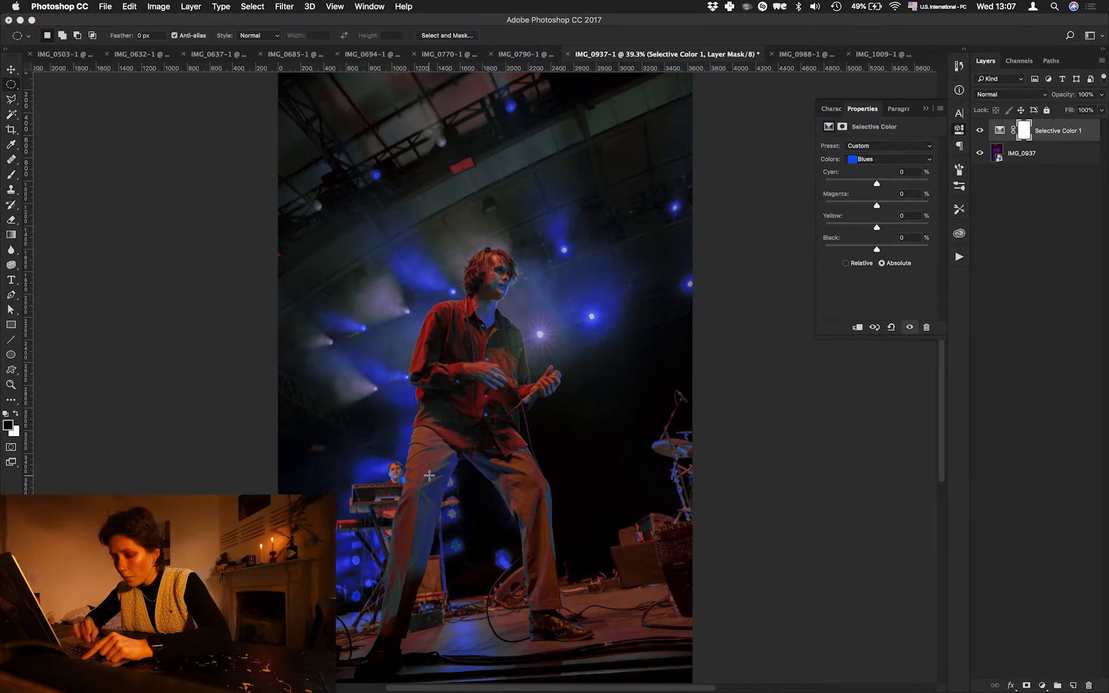
{"action": "scroll", "coordinate": [430, 475], "scroll_direction": "up", "scroll_amount": 10}
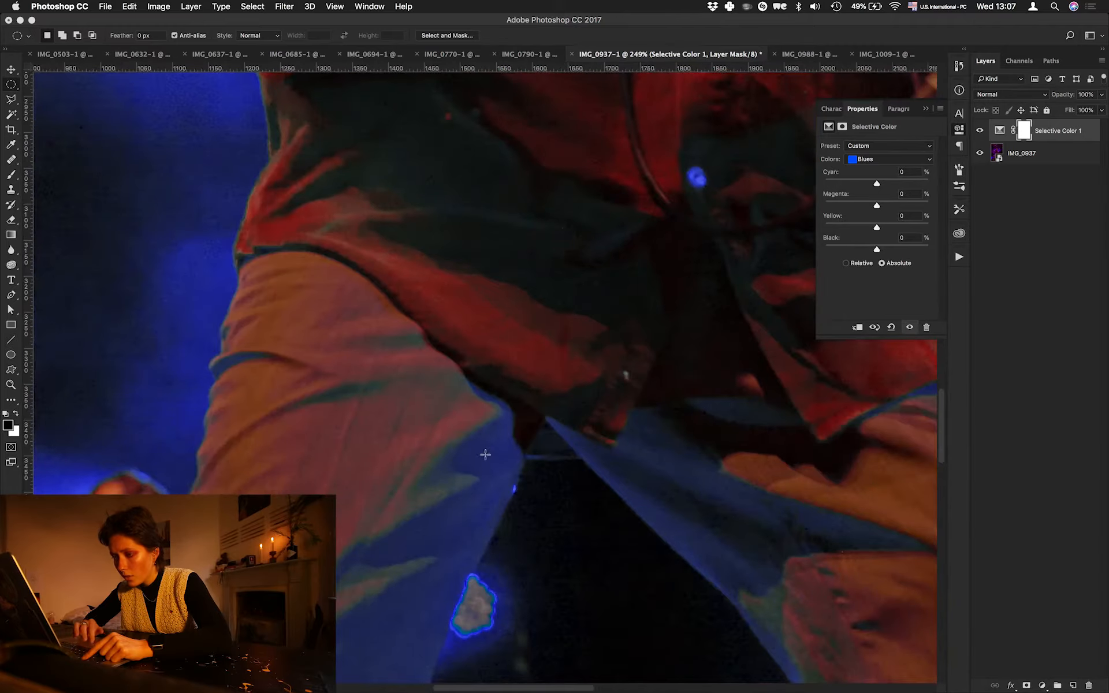
{"action": "scroll", "coordinate": [441, 452], "scroll_direction": "down", "scroll_amount": 10}
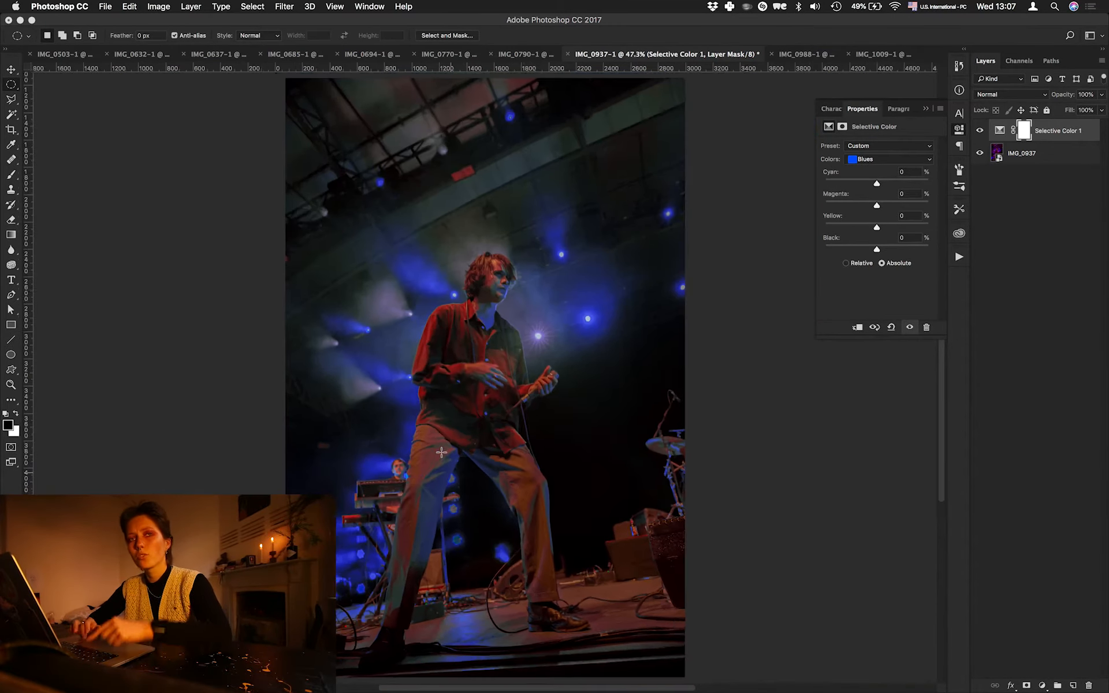
{"action": "scroll", "coordinate": [441, 452], "scroll_direction": "down", "scroll_amount": 2}
{"action": "left_click_drag", "start_coordinate": [876, 183], "coordinate": [904, 184]}
{"action": "left_click_drag", "start_coordinate": [877, 205], "coordinate": [907, 205]}
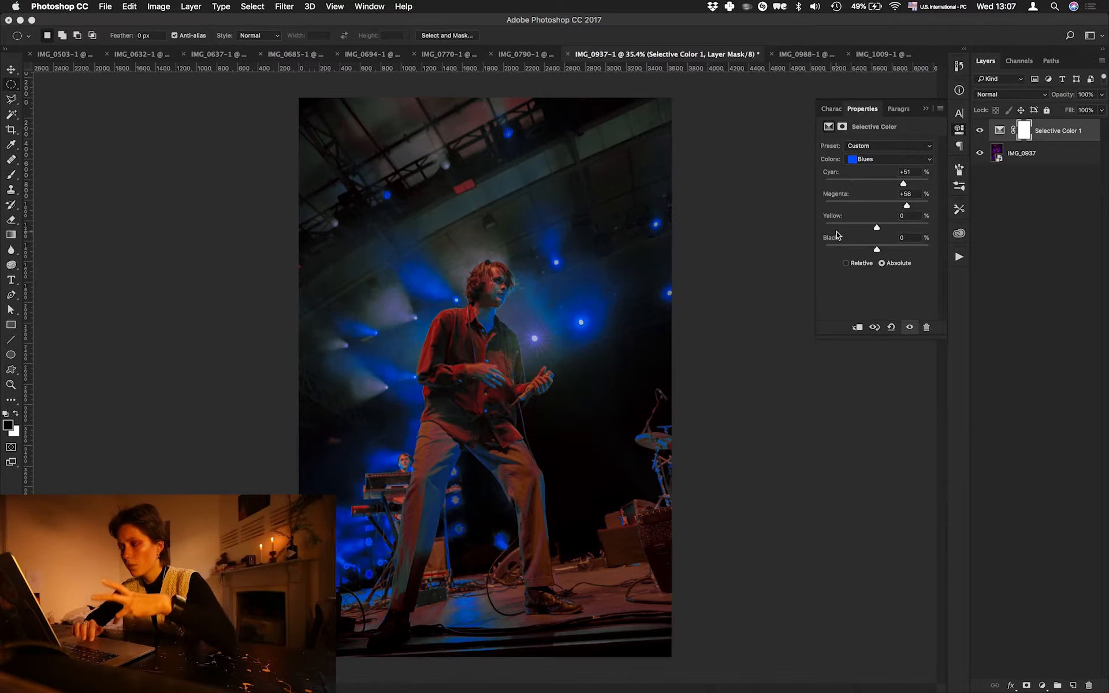
Step: Set the Reds in the Selective Color layer to cyan -28, magenta -12 and yellow -44
{"action": "left_click", "coordinate": [878, 159]}
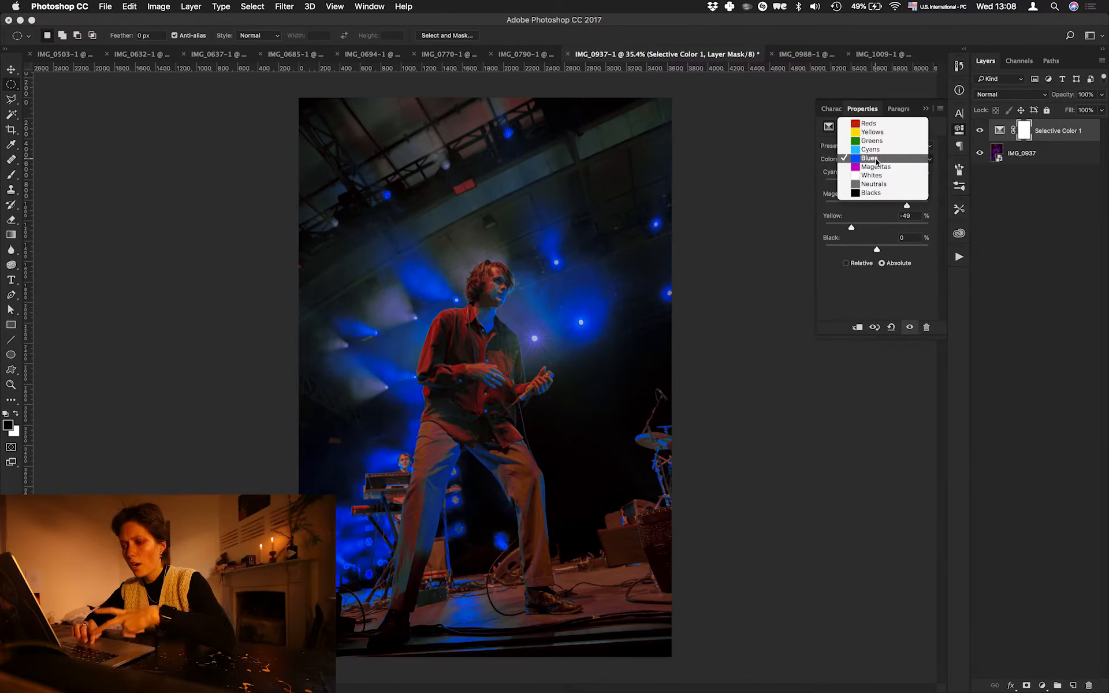
{"action": "left_click", "coordinate": [868, 123]}
{"action": "mouse_move", "coordinate": [877, 183]}
{"action": "left_mouse_down"}
{"action": "mouse_move", "coordinate": [842, 185]}
{"action": "mouse_move", "coordinate": [888, 181]}
{"action": "mouse_move", "coordinate": [875, 204]}
{"action": "mouse_move", "coordinate": [883, 206]}
{"action": "mouse_move", "coordinate": [862, 183]}
{"action": "mouse_move", "coordinate": [870, 205]}
{"action": "left_mouse_up"}
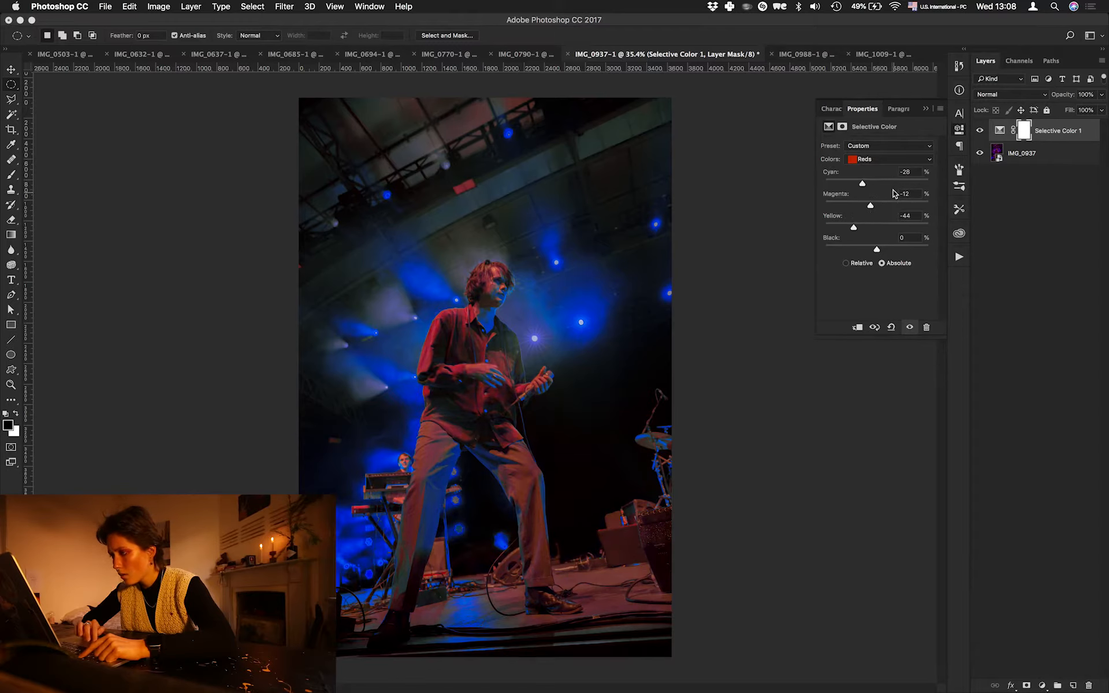
Step: Set the Yellows in the Selective Color layer to cyan +43, magenta -64 and yellow +17
{"action": "left_click", "coordinate": [889, 159]}
{"action": "left_click", "coordinate": [872, 168]}
{"action": "left_click_drag", "start_coordinate": [845, 205], "coordinate": [843, 205]}
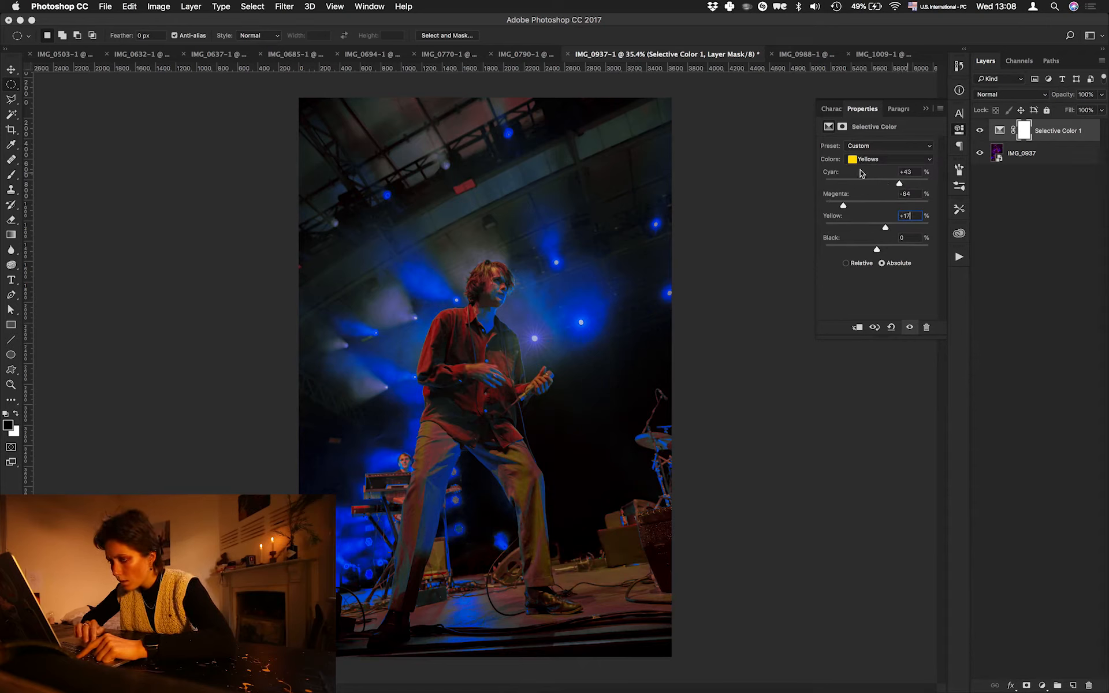
Step: Add a Curves adjustment layer and brighten the RGB curve by lifting the shadows and a highlight point at input 179, output 193
{"action": "left_click", "coordinate": [1041, 685]}
{"action": "left_click", "coordinate": [1016, 522]}
{"action": "left_click_drag", "start_coordinate": [864, 235], "coordinate": [864, 228]}
{"action": "left_click_drag", "start_coordinate": [901, 189], "coordinate": [901, 191]}
Step: Add a Threshold adjustment layer, set its blend mode to Multiply and lower the threshold level to 34
{"action": "left_click", "coordinate": [1042, 685]}
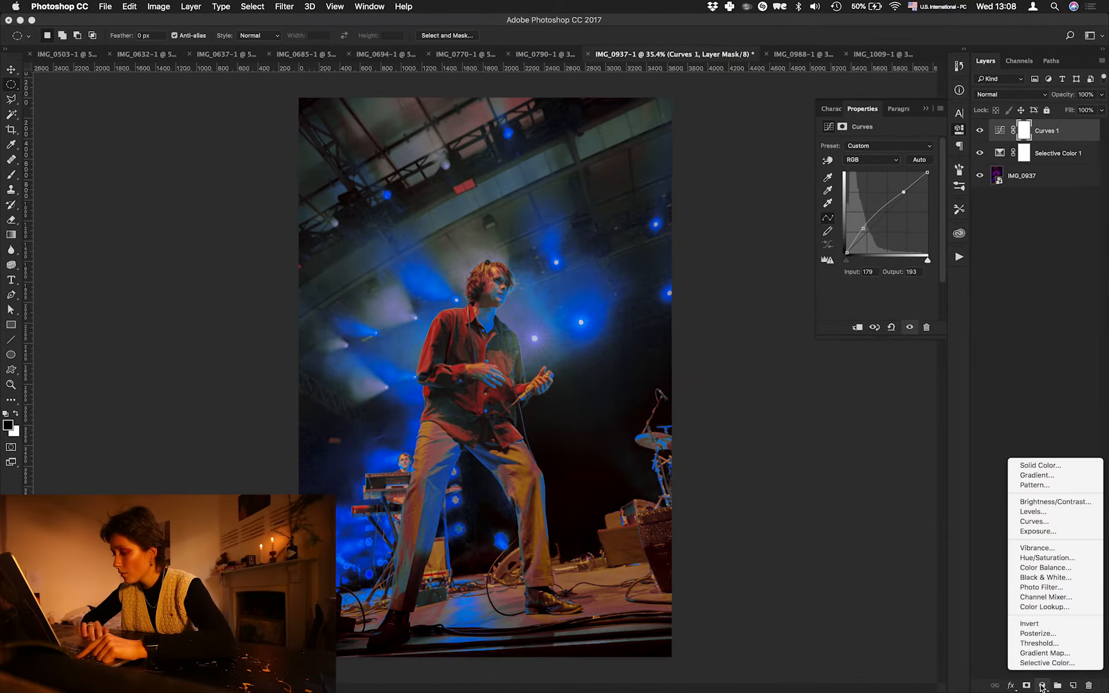
{"action": "left_click", "coordinate": [1039, 644]}
{"action": "left_click", "coordinate": [995, 94]}
{"action": "left_click", "coordinate": [996, 128]}
{"action": "left_click_drag", "start_coordinate": [853, 208], "coordinate": [881, 204]}
Step: Rework the colour channels of the Curves 1 layer, starting with Red, to warm the image's tones
{"action": "left_click", "coordinate": [999, 152]}
{"action": "left_click", "coordinate": [869, 160]}
{"action": "left_click", "coordinate": [875, 169]}
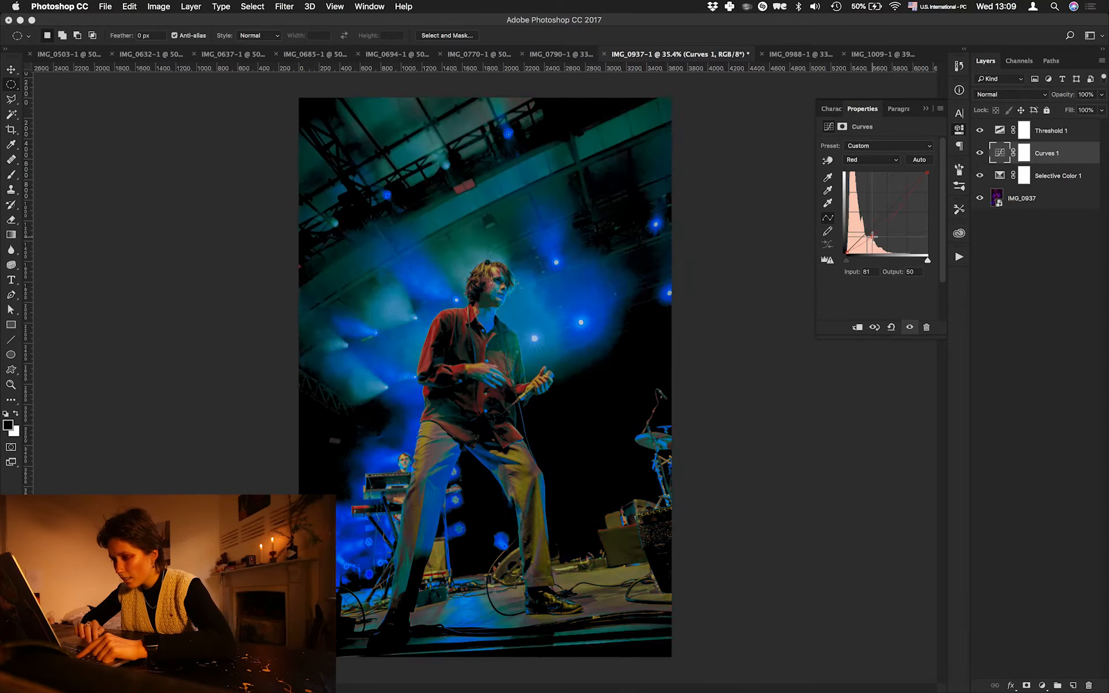
{"action": "key", "text": "alt+4"}
{"action": "left_click_drag", "start_coordinate": [872, 215], "coordinate": [901, 196]}
Step: Select the Threshold 1 layer, switch to Finder and show the textures in the FILM DUST scratches folder as thumbnails
{"action": "left_click", "coordinate": [1049, 134]}
{"action": "key", "text": "ctrl+Up"}
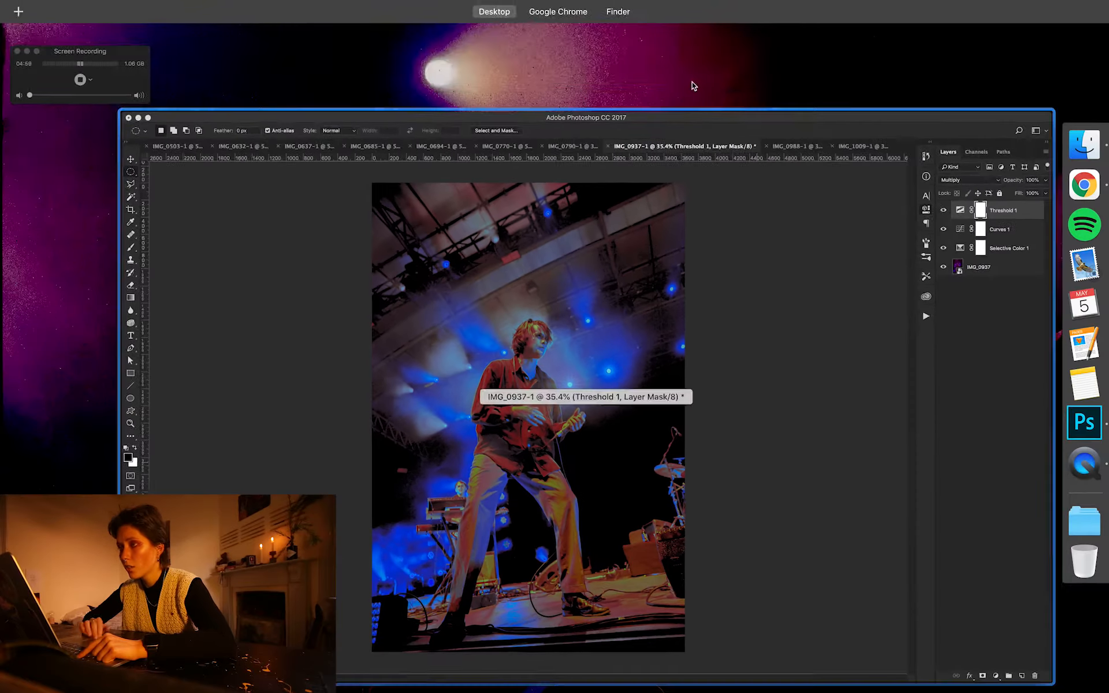
{"action": "left_click", "coordinate": [529, 53]}
{"action": "left_click", "coordinate": [58, 53]}
{"action": "left_click", "coordinate": [58, 79]}
{"action": "left_click", "coordinate": [183, 58]}
{"action": "left_click", "coordinate": [187, 37]}
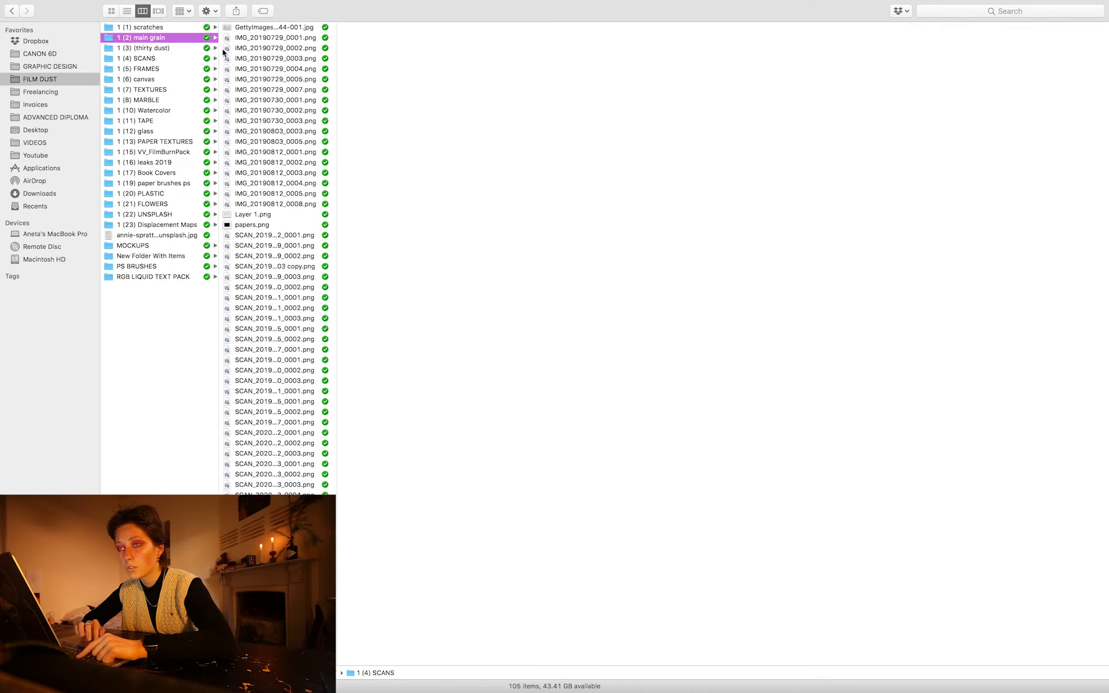
{"action": "left_click", "coordinate": [187, 27]}
{"action": "left_click", "coordinate": [260, 48]}
{"action": "left_click", "coordinate": [112, 12]}
Step: Place the texturefabrik-photocopy_5_11 texture over the photo in Photoshop and set its blend mode to Soft Light
{"action": "scroll", "coordinate": [424, 280], "scroll_direction": "down", "scroll_amount": 6}
{"action": "left_click", "coordinate": [371, 284]}
{"action": "left_click_drag", "start_coordinate": [371, 284], "coordinate": [497, 337]}
{"action": "key", "text": "super+Tab"}
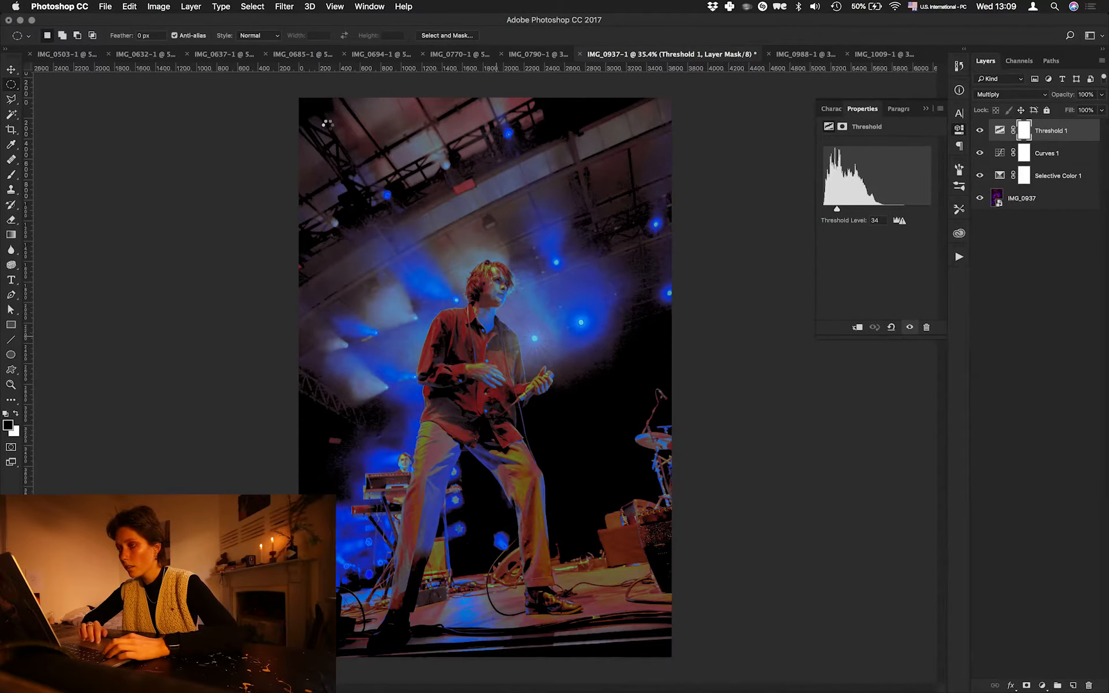
{"action": "key", "text": "Return"}
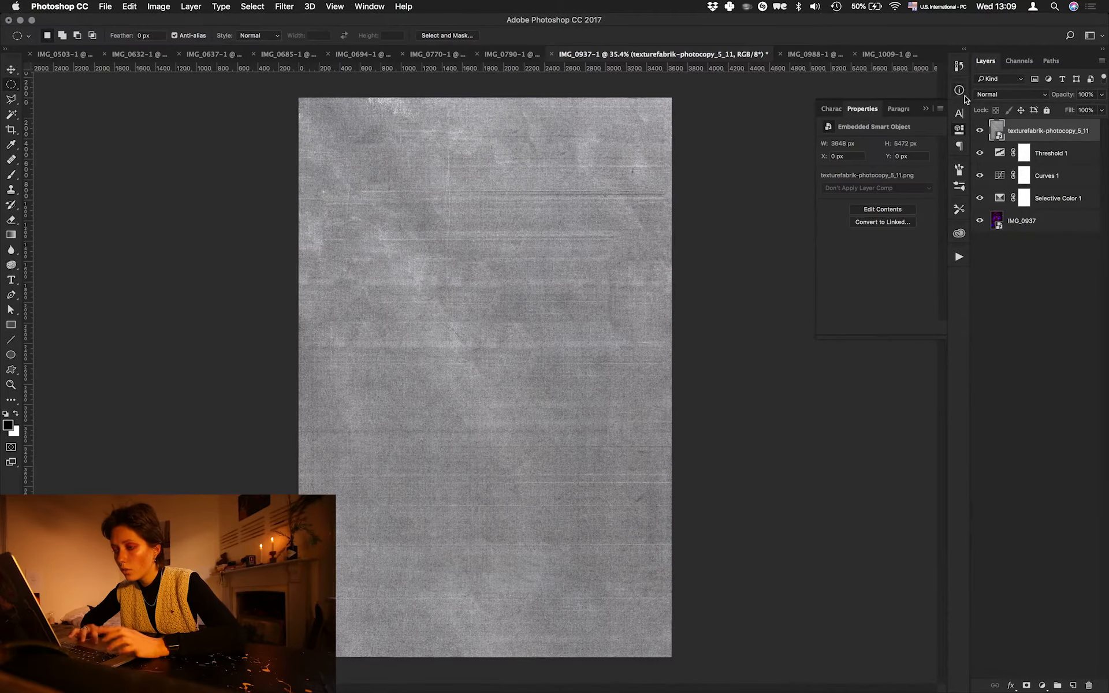
{"action": "left_click", "coordinate": [1010, 95]}
{"action": "left_click", "coordinate": [1008, 236]}
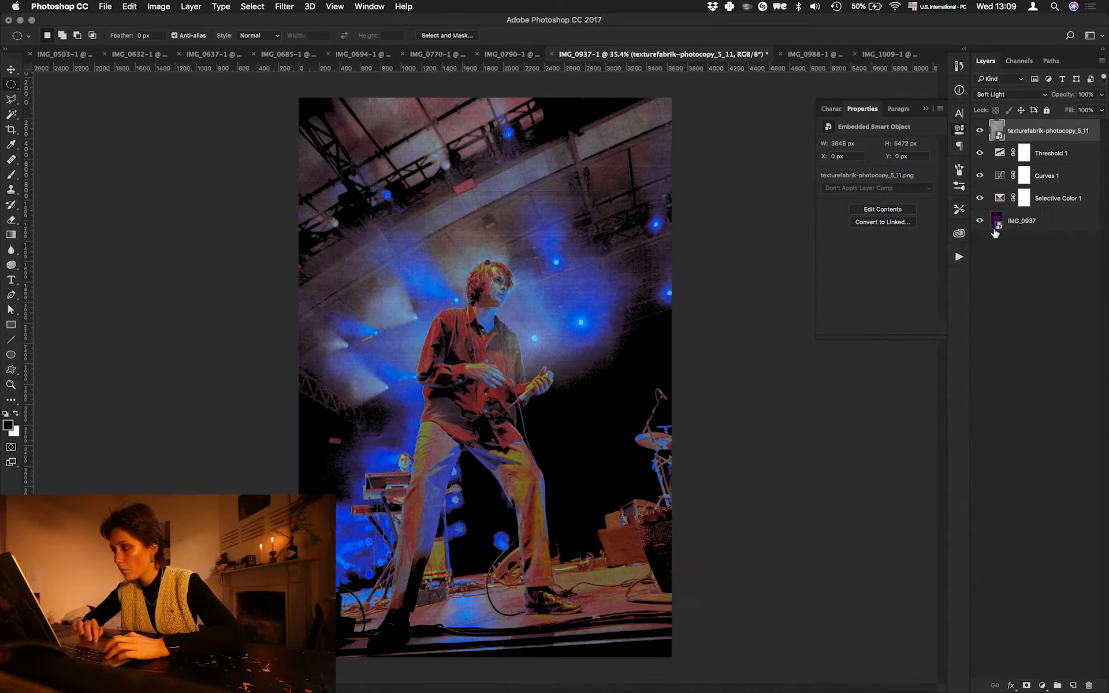
Step: Add a Curves adjustment clipped to the texture layer and move the RGB black point to input 15, output 0
{"action": "left_click", "coordinate": [1042, 685]}
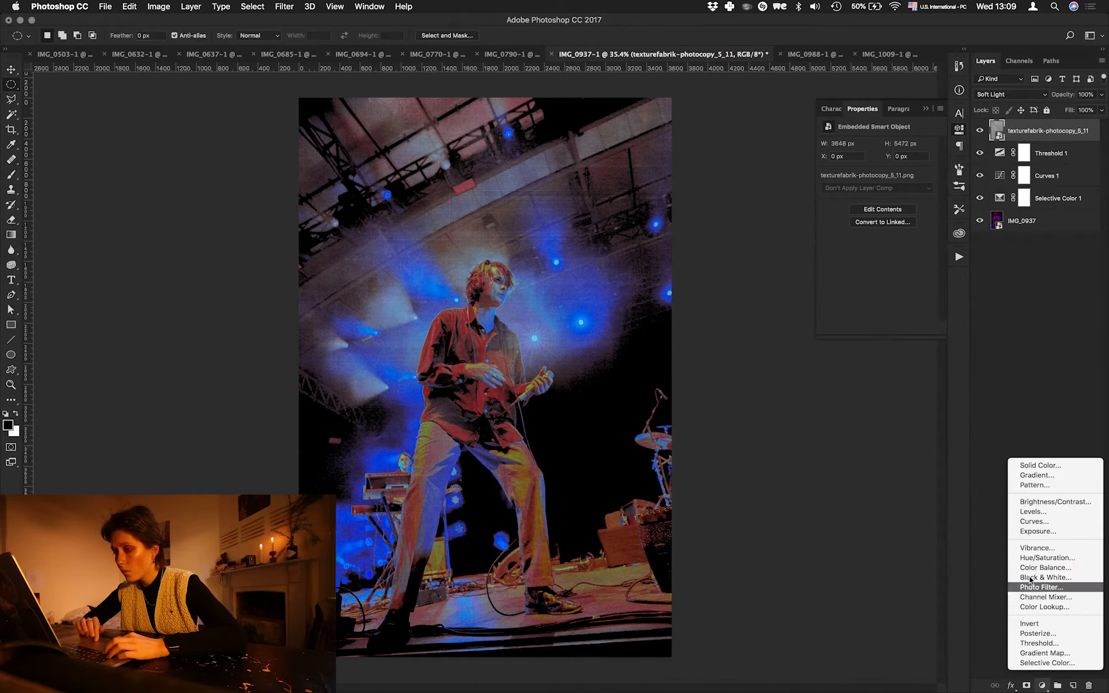
{"action": "left_click", "coordinate": [1003, 326]}
{"action": "left_click", "coordinate": [857, 327]}
{"action": "left_click_drag", "start_coordinate": [846, 253], "coordinate": [853, 291]}
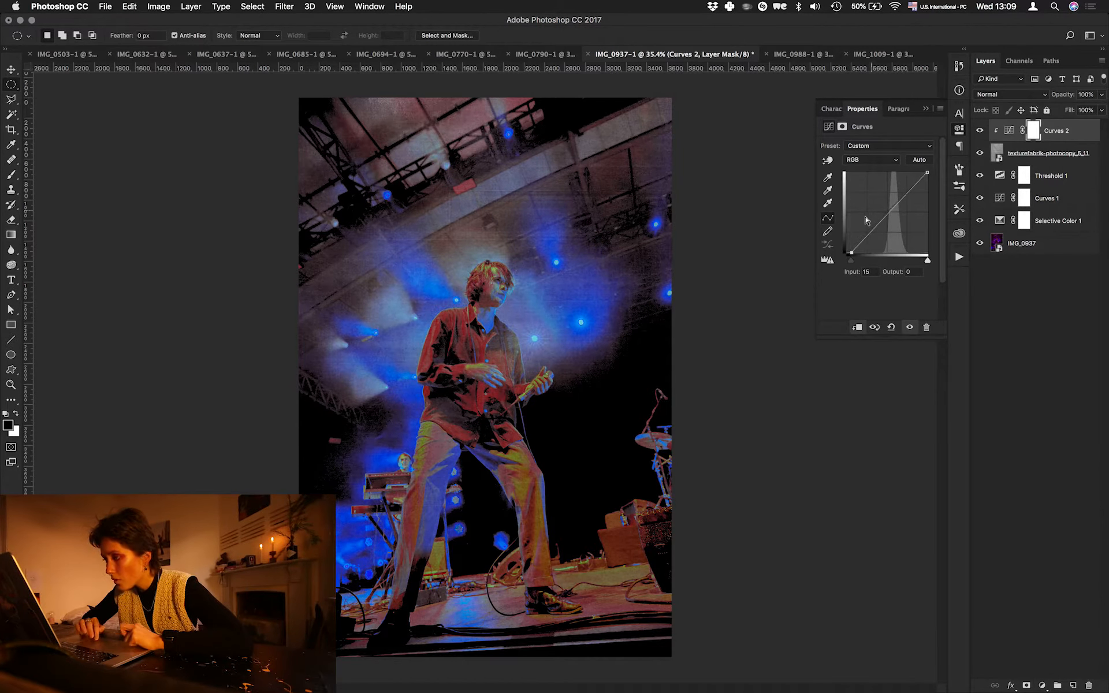
Step: Shape the Curves 2 adjustment with an upper curve point and a lower one at input 85, output 75
{"action": "mouse_move", "coordinate": [864, 225]}
{"action": "left_mouse_down"}
{"action": "mouse_move", "coordinate": [869, 199]}
{"action": "mouse_move", "coordinate": [878, 231]}
{"action": "mouse_move", "coordinate": [905, 199]}
{"action": "mouse_move", "coordinate": [873, 230]}
{"action": "left_mouse_up"}
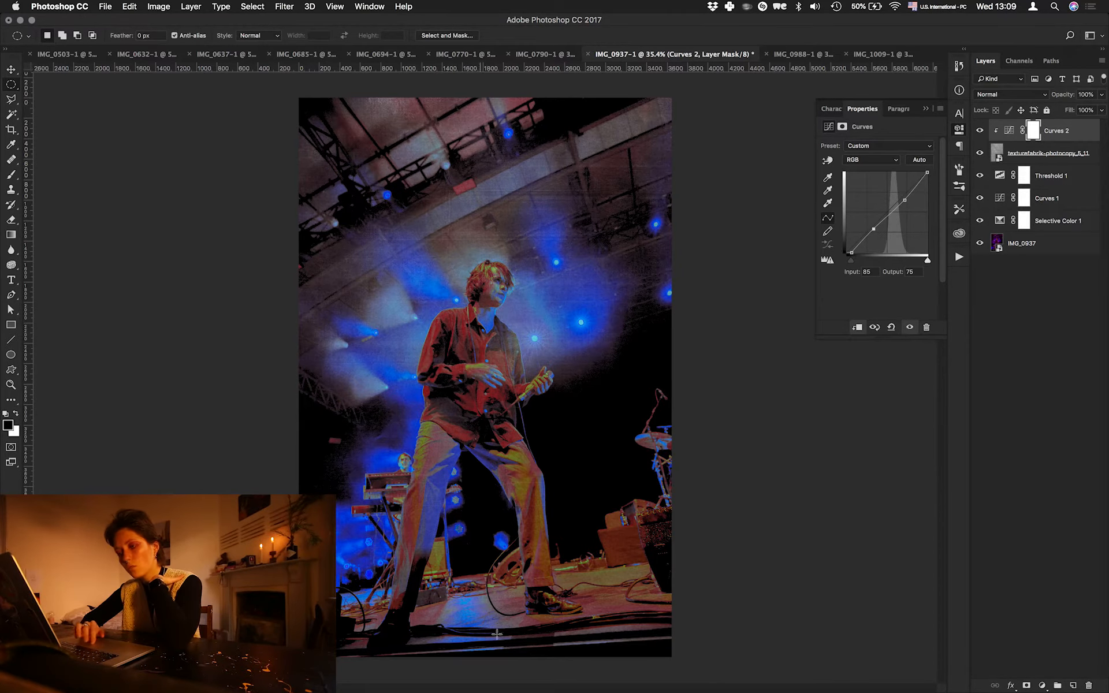
{"action": "scroll", "coordinate": [521, 505], "scroll_direction": "up", "scroll_amount": 5}
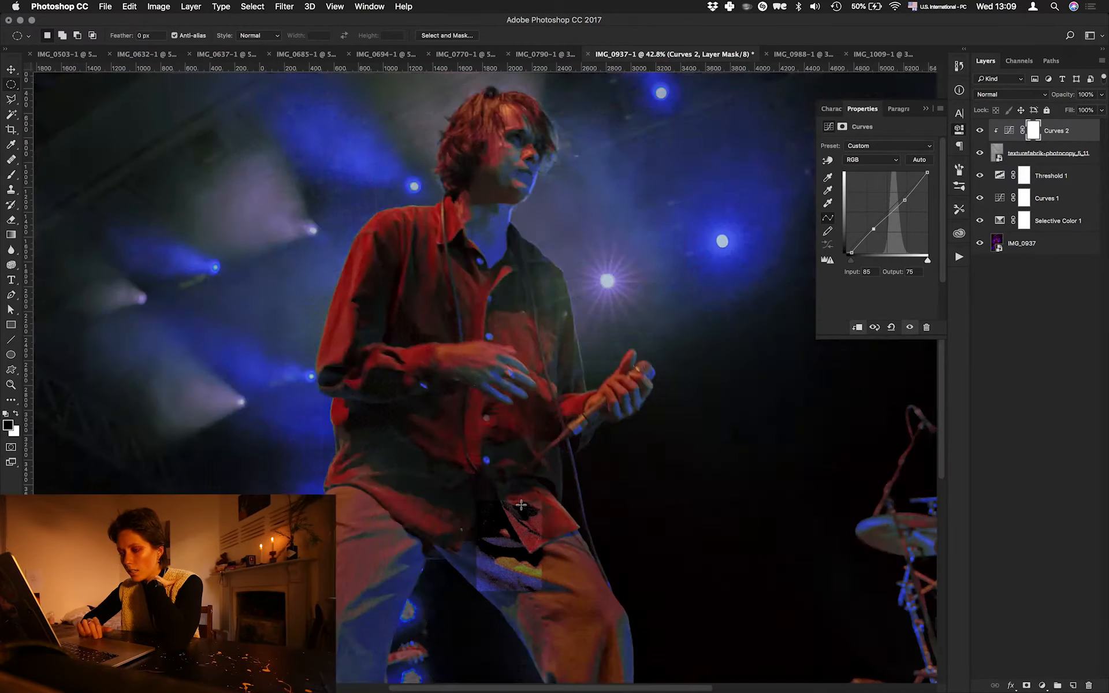
{"action": "scroll", "coordinate": [520, 505], "scroll_direction": "right", "scroll_amount": 5}
{"action": "scroll", "coordinate": [521, 505], "scroll_direction": "down", "scroll_amount": 3}
{"action": "scroll", "coordinate": [620, 374], "scroll_direction": "down", "scroll_amount": 4}
{"action": "scroll", "coordinate": [620, 375], "scroll_direction": "down", "scroll_amount": 5}
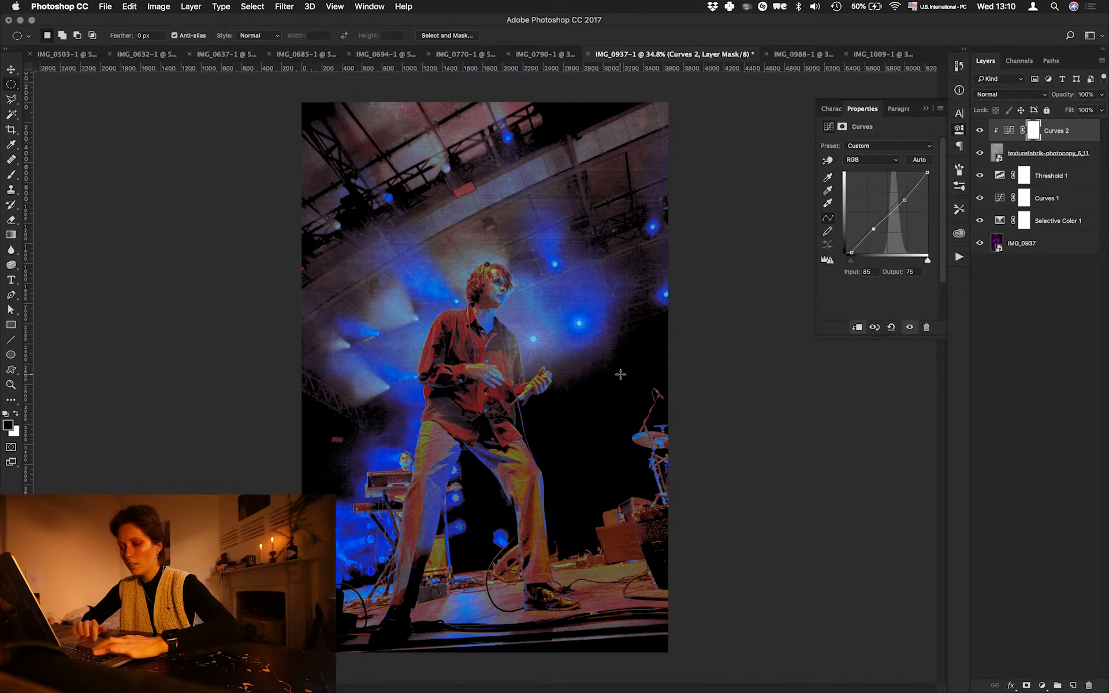
Step: Add an empty retouching layer directly above the IMG_0937 photo layer
{"action": "scroll", "coordinate": [274, 428], "scroll_direction": "up", "scroll_amount": 5}
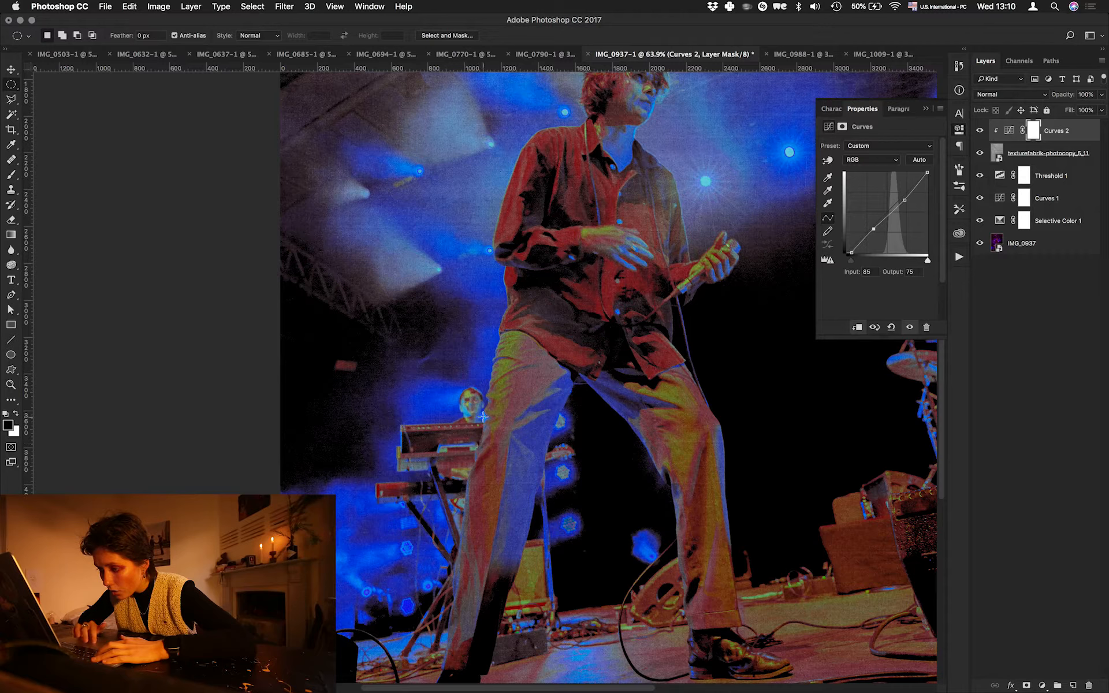
{"action": "left_click", "coordinate": [1058, 222]}
{"action": "left_click", "coordinate": [1048, 243]}
{"action": "left_click", "coordinate": [1072, 686]}
{"action": "key", "text": "j"}
{"action": "scroll", "coordinate": [402, 491], "scroll_direction": "up", "scroll_amount": 1}
Step: Use the Clone Stamp on Layer 1 to cover the keyboard player and keyboards behind the singer with the blue haze
{"action": "key", "text": "s"}
{"action": "left_click", "coordinate": [349, 553], "text": "alt"}
{"action": "mouse_move", "coordinate": [389, 506]}
{"action": "left_mouse_down"}
{"action": "mouse_move", "coordinate": [427, 505]}
{"action": "mouse_move", "coordinate": [434, 528]}
{"action": "mouse_move", "coordinate": [460, 508]}
{"action": "mouse_move", "coordinate": [462, 521]}
{"action": "left_mouse_up"}
{"action": "key", "text": "super+z"}
{"action": "left_click", "coordinate": [422, 426], "text": "alt"}
{"action": "mouse_move", "coordinate": [412, 446]}
{"action": "left_mouse_down"}
{"action": "mouse_move", "coordinate": [425, 472]}
{"action": "mouse_move", "coordinate": [403, 494]}
{"action": "mouse_move", "coordinate": [434, 464]}
{"action": "left_mouse_up"}
{"action": "key", "text": "super+z"}
{"action": "left_click", "coordinate": [431, 421], "text": "alt"}
{"action": "key", "text": "super+z"}
{"action": "left_click", "coordinate": [445, 427], "text": "alt"}
{"action": "left_click_drag", "start_coordinate": [478, 411], "coordinate": [477, 446]}
{"action": "key", "text": "super+z"}
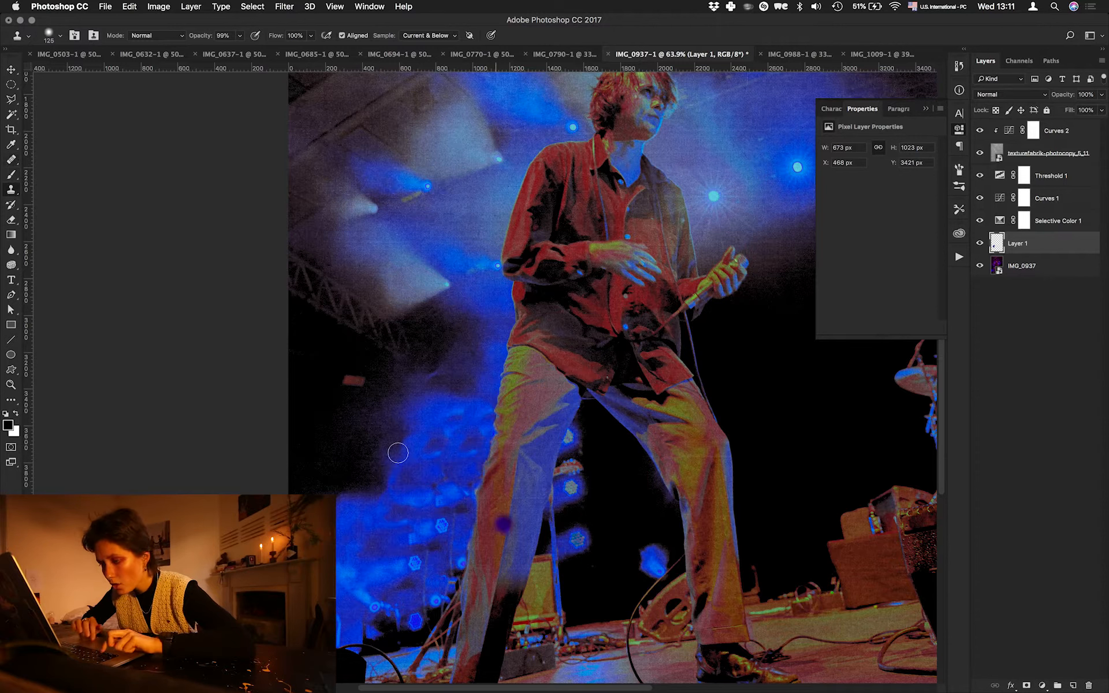
Step: Use the Healing Brush on Layer 1 to clean the leftover marks and light spots in the blue haze beside the singer's leg
{"action": "key", "text": "j"}
{"action": "left_click", "coordinate": [432, 435], "text": "alt"}
{"action": "left_click_drag", "start_coordinate": [473, 414], "coordinate": [482, 425]}
{"action": "mouse_move", "coordinate": [461, 498]}
{"action": "left_mouse_down"}
{"action": "mouse_move", "coordinate": [442, 528]}
{"action": "mouse_move", "coordinate": [409, 488]}
{"action": "left_mouse_up"}
{"action": "left_click", "coordinate": [442, 526]}
{"action": "right_click", "coordinate": [498, 456]}
{"action": "left_click", "coordinate": [500, 515]}
{"action": "left_click", "coordinate": [414, 465]}
{"action": "left_click_drag", "start_coordinate": [449, 431], "coordinate": [456, 427]}
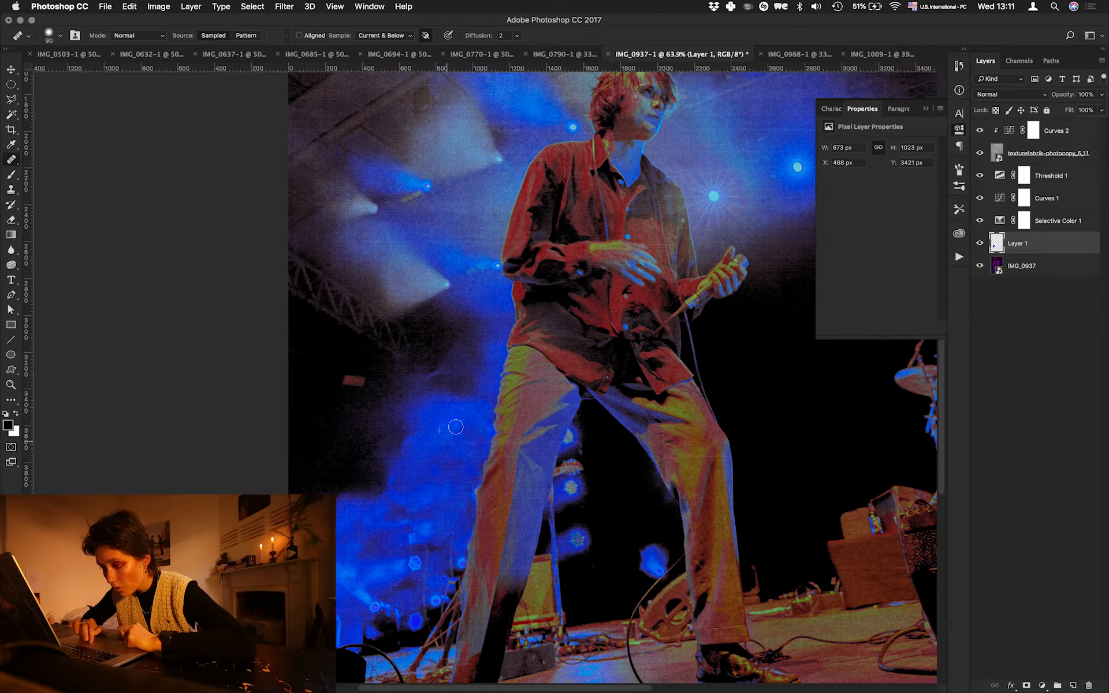
{"action": "left_click_drag", "start_coordinate": [382, 526], "coordinate": [339, 557]}
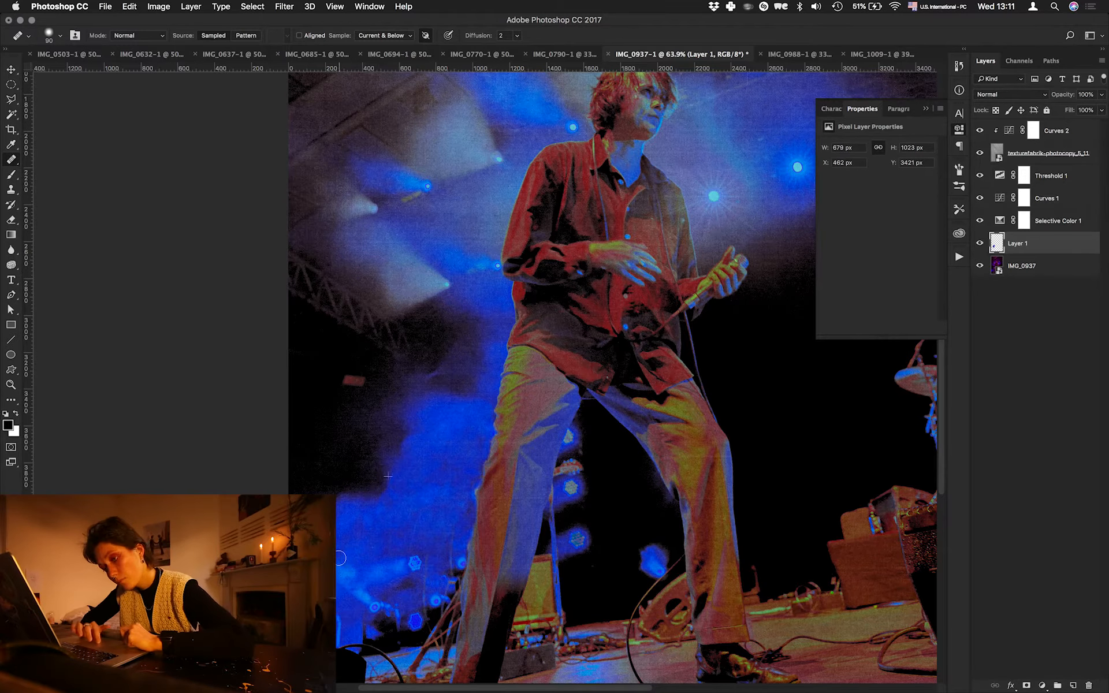
Step: Try to heal the fixture between the singer's legs from the dark background, and undo the stroke
{"action": "right_click", "coordinate": [639, 530]}
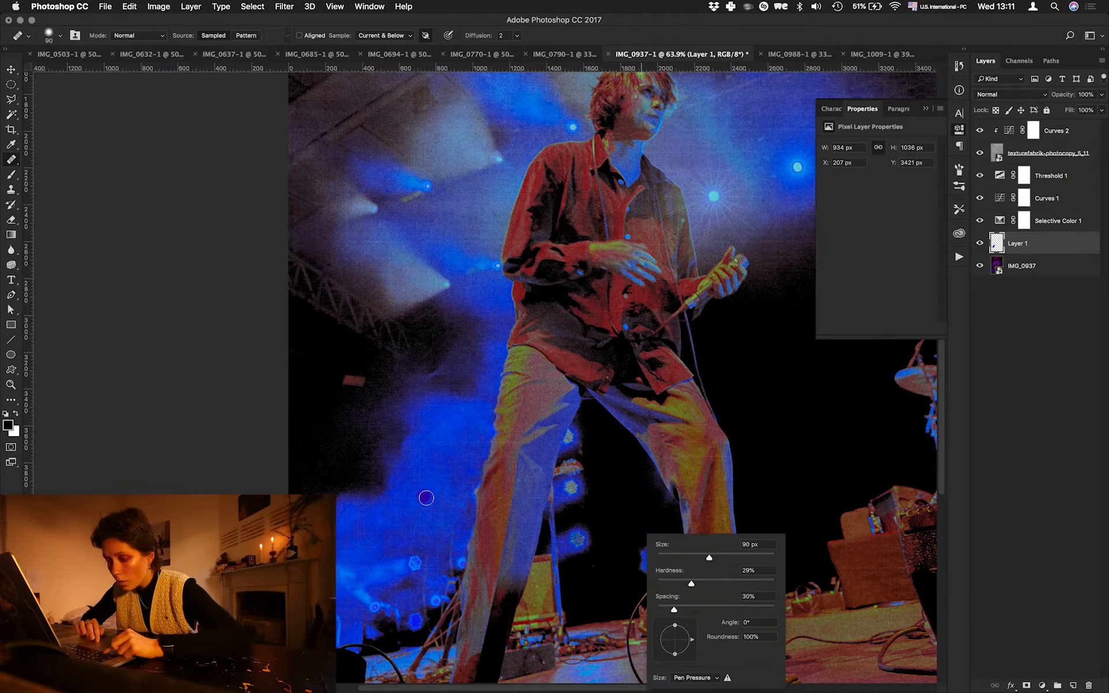
{"action": "scroll", "coordinate": [425, 497], "scroll_direction": "down", "scroll_amount": 5}
{"action": "scroll", "coordinate": [426, 497], "scroll_direction": "right", "scroll_amount": 2}
{"action": "scroll", "coordinate": [548, 464], "scroll_direction": "up", "scroll_amount": 5}
{"action": "scroll", "coordinate": [547, 463], "scroll_direction": "down", "scroll_amount": 2}
{"action": "left_click", "coordinate": [549, 463]}
{"action": "left_click", "coordinate": [556, 463], "text": "alt"}
{"action": "left_click_drag", "start_coordinate": [528, 421], "coordinate": [504, 428]}
{"action": "key", "text": "super+z"}
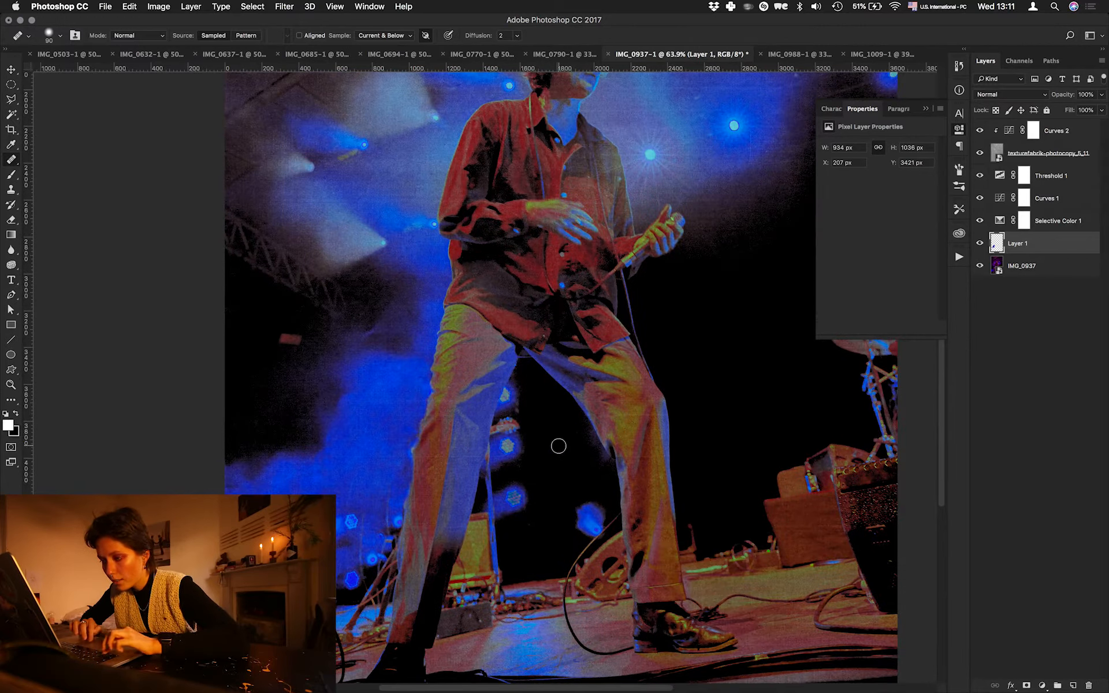
Step: Clone out the fixture between the singer's legs using a smaller Clone Stamp brush of 70 px
{"action": "key", "text": "s"}
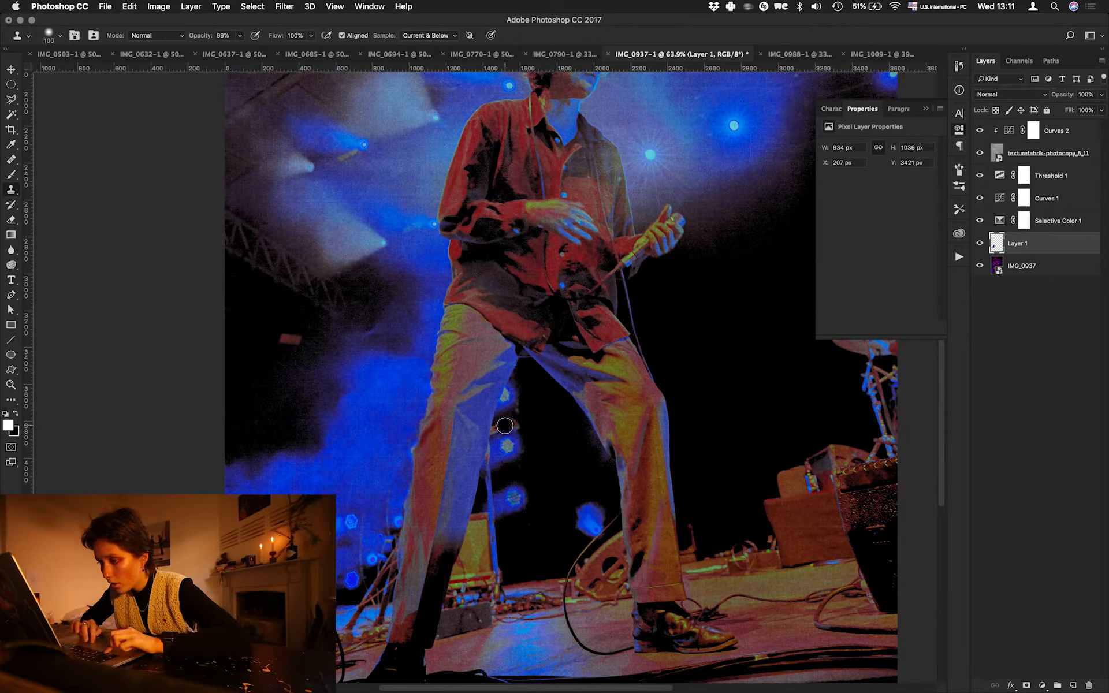
{"action": "key", "text": "bracketleft"}
{"action": "key", "text": "bracketleft"}
{"action": "key", "text": "bracketleft"}
{"action": "key", "text": "bracketleft"}
{"action": "mouse_move", "coordinate": [496, 434]}
{"action": "left_mouse_down"}
{"action": "mouse_move", "coordinate": [514, 423]}
{"action": "mouse_move", "coordinate": [498, 431]}
{"action": "left_mouse_up"}
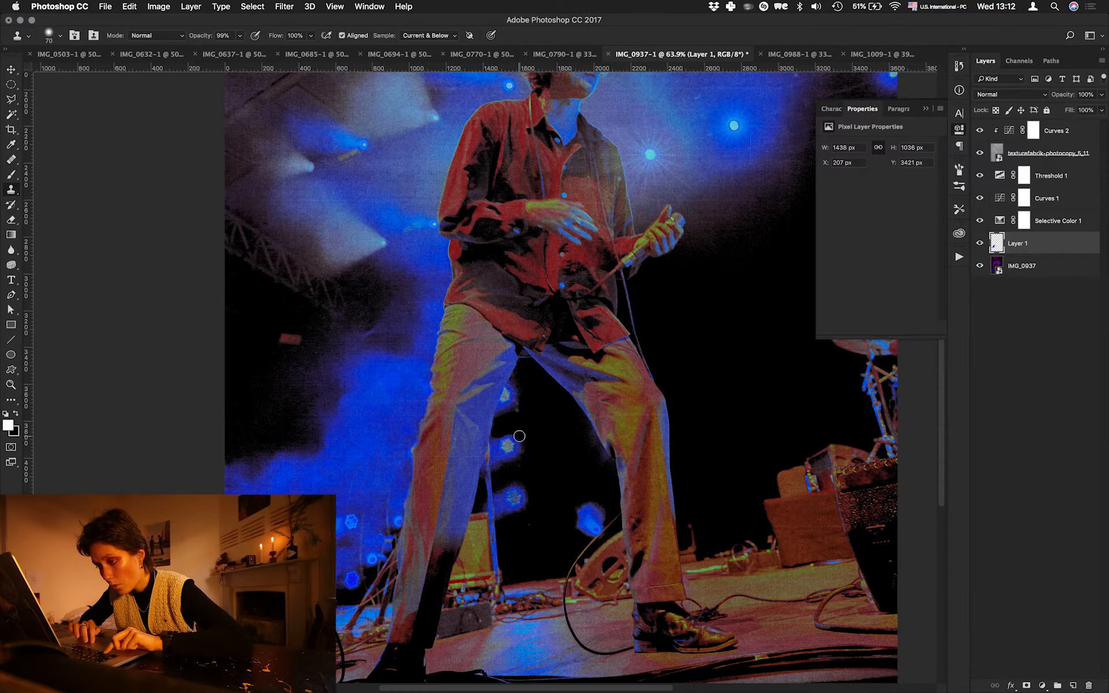
Step: Hide and reshow Layer 1 to compare the retouched background with the original photo
{"action": "scroll", "coordinate": [623, 529], "scroll_direction": "down", "scroll_amount": 5}
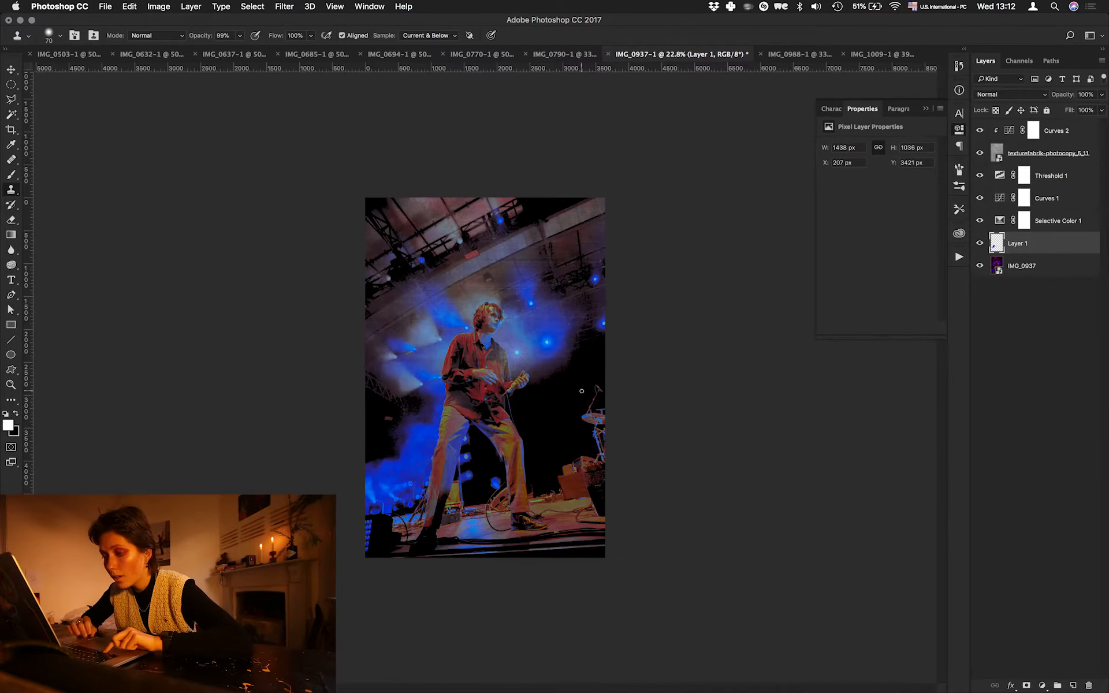
{"action": "scroll", "coordinate": [582, 391], "scroll_direction": "up", "scroll_amount": 3}
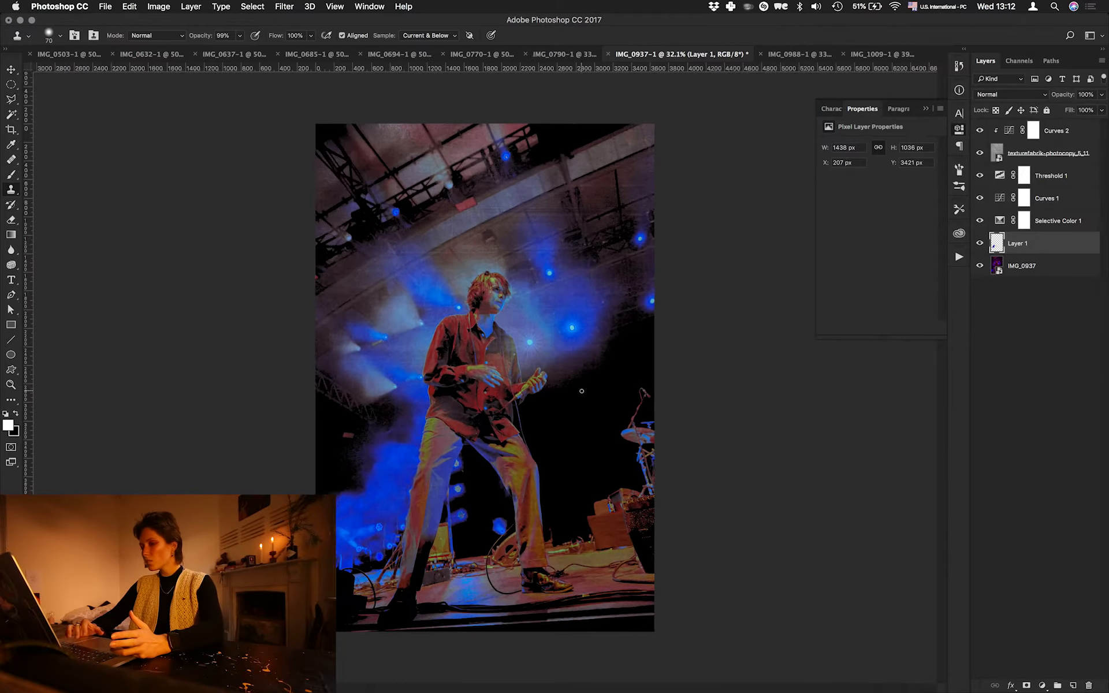
{"action": "left_click", "coordinate": [980, 244]}
{"action": "left_click", "coordinate": [980, 244]}
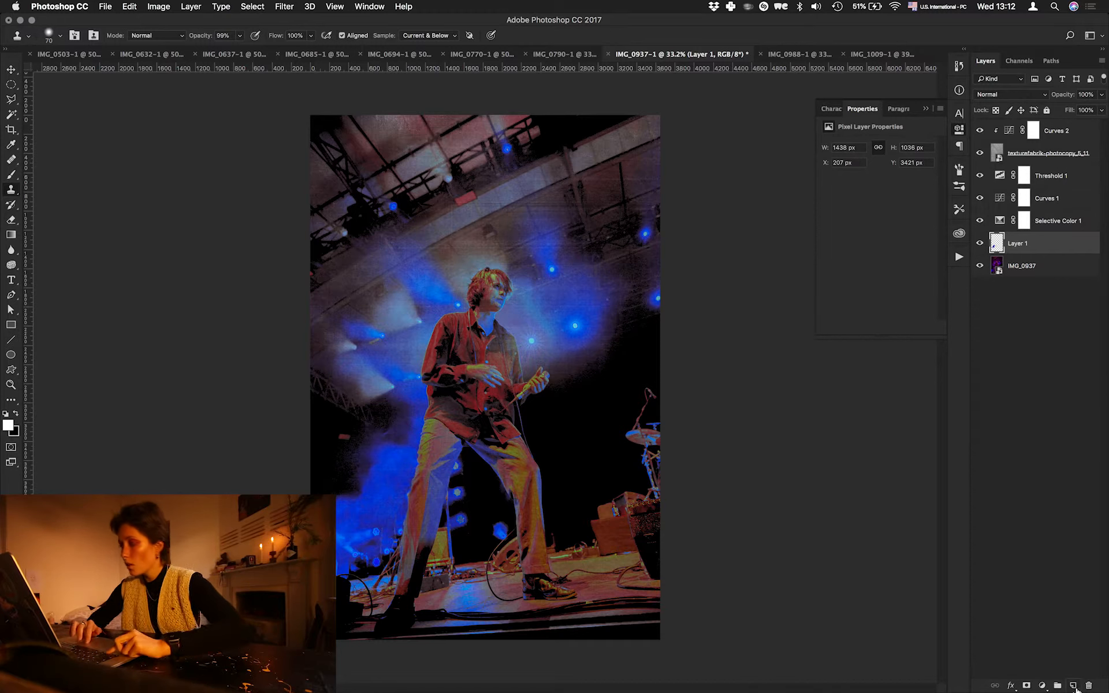
Step: Add an empty layer above Layer 1 and enlarge the Healing Brush to 200 px
{"action": "left_click", "coordinate": [1073, 686]}
{"action": "key", "text": "j"}
{"action": "key", "text": "bracketright"}
{"action": "key", "text": "bracketright"}
{"action": "key", "text": "bracketright"}
{"action": "key", "text": "bracketright"}
{"action": "key", "text": "bracketright"}
{"action": "key", "text": "bracketright"}
{"action": "key", "text": "bracketright"}
{"action": "key", "text": "bracketright"}
{"action": "key", "text": "bracketright"}
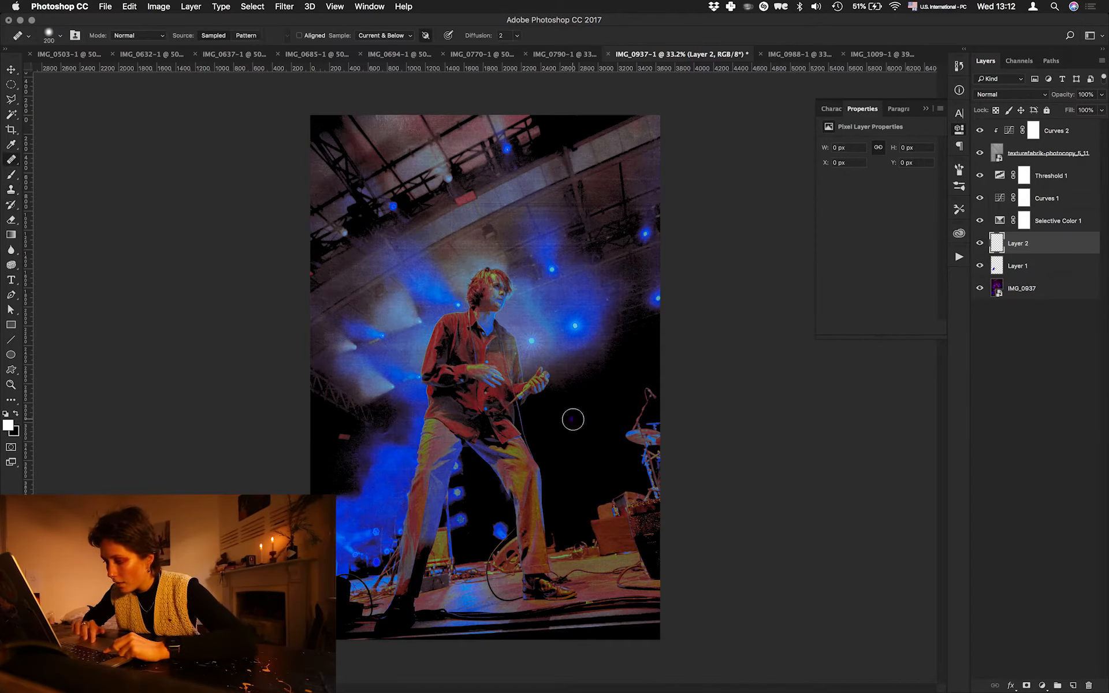
Step: Heal away the drum kit and cymbals at the photo's edge on Layer 2, sampling the dark background
{"action": "left_click_drag", "start_coordinate": [595, 440], "coordinate": [615, 460]}
{"action": "mouse_move", "coordinate": [652, 396]}
{"action": "left_mouse_down"}
{"action": "mouse_move", "coordinate": [650, 429]}
{"action": "mouse_move", "coordinate": [635, 433]}
{"action": "mouse_move", "coordinate": [675, 425]}
{"action": "mouse_move", "coordinate": [662, 392]}
{"action": "mouse_move", "coordinate": [655, 482]}
{"action": "mouse_move", "coordinate": [638, 481]}
{"action": "mouse_move", "coordinate": [647, 496]}
{"action": "mouse_move", "coordinate": [656, 492]}
{"action": "mouse_move", "coordinate": [626, 439]}
{"action": "mouse_move", "coordinate": [658, 487]}
{"action": "left_mouse_up"}
{"action": "key", "text": "ctrl+z"}
{"action": "key", "text": "bracketleft"}
{"action": "key", "text": "bracketleft"}
{"action": "key", "text": "bracketleft"}
{"action": "key", "text": "bracketleft"}
{"action": "left_click", "coordinate": [627, 439], "text": "alt"}
{"action": "key", "text": "super+minus"}
{"action": "key", "text": "super+minus"}
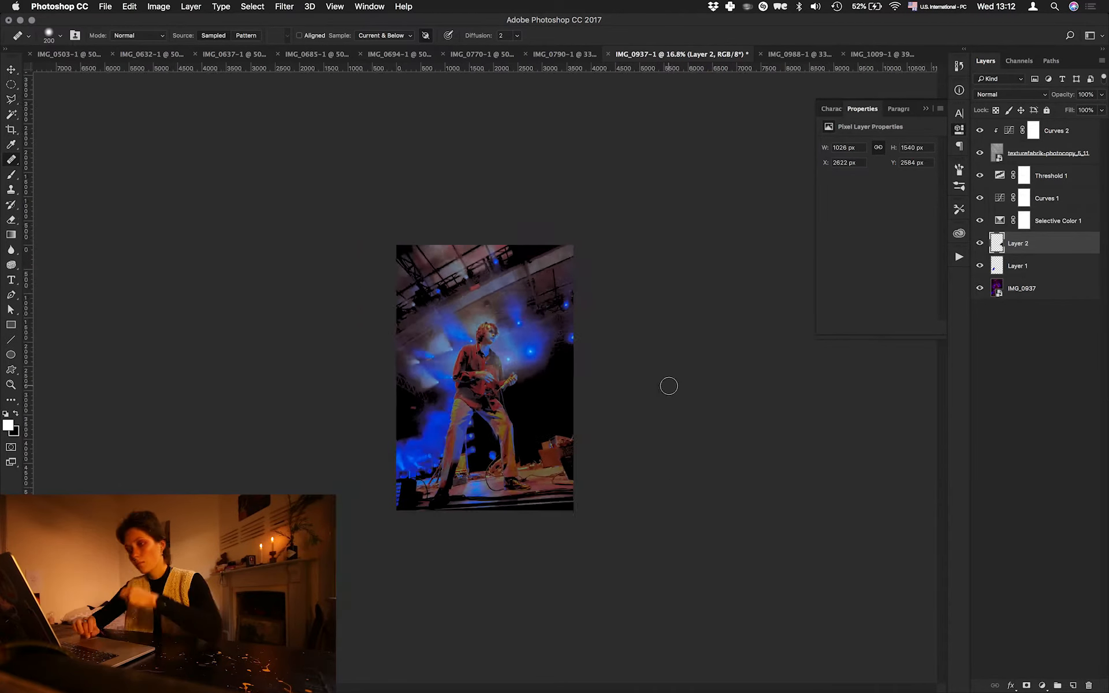
{"action": "key", "text": "super+0"}
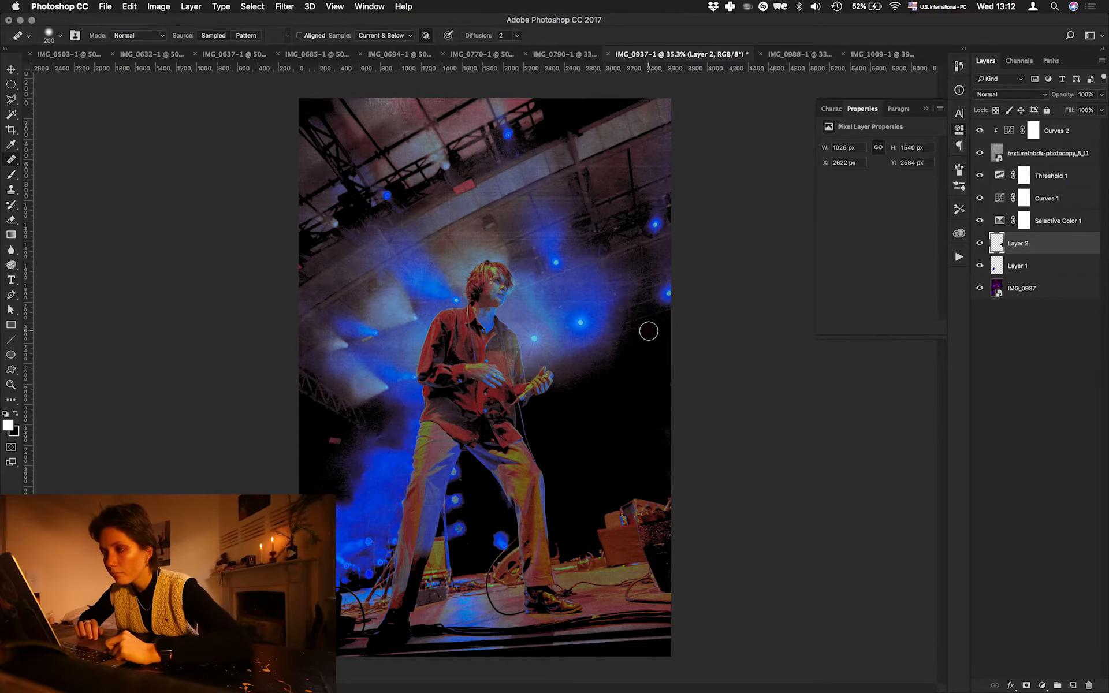
Step: Add a Levels adjustment between Curves 1 and Threshold 1 and move its input sliders to brighten the image
{"action": "left_click", "coordinate": [1056, 181]}
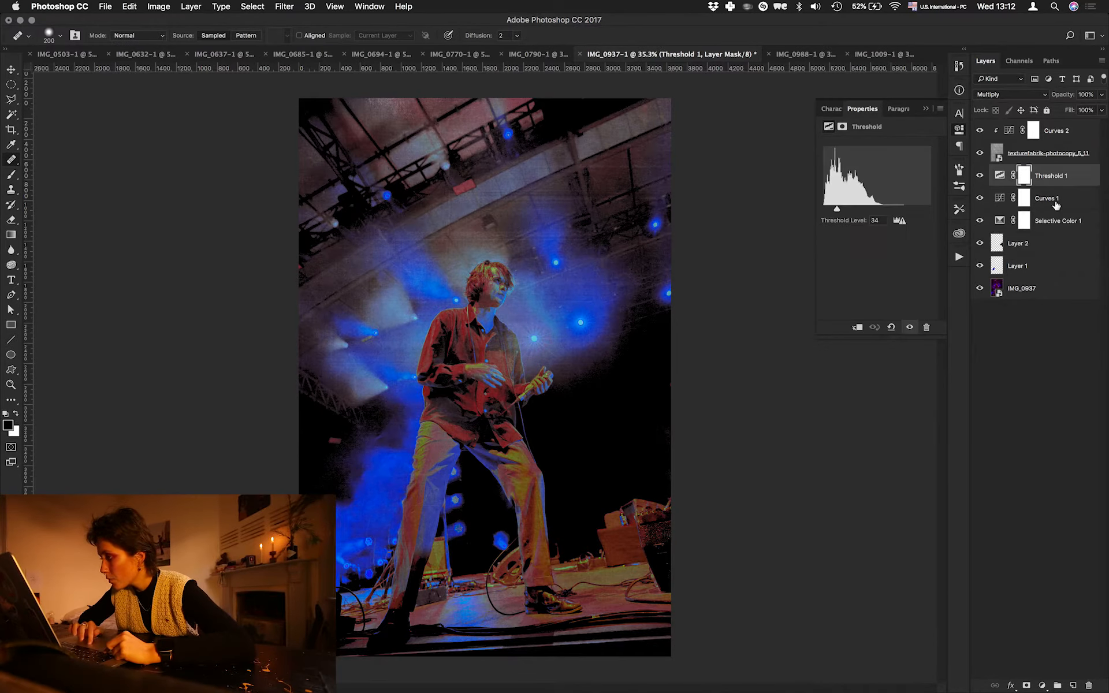
{"action": "left_click", "coordinate": [1056, 200]}
{"action": "left_click", "coordinate": [1042, 685]}
{"action": "left_click", "coordinate": [1061, 182]}
{"action": "left_click", "coordinate": [1061, 180]}
{"action": "left_click", "coordinate": [1042, 685]}
{"action": "left_click", "coordinate": [1034, 510]}
{"action": "mouse_move", "coordinate": [838, 228]}
{"action": "left_mouse_down"}
{"action": "mouse_move", "coordinate": [874, 227]}
{"action": "mouse_move", "coordinate": [850, 227]}
{"action": "left_mouse_up"}
{"action": "left_click_drag", "start_coordinate": [1047, 180], "coordinate": [1055, 200]}
{"action": "left_click_drag", "start_coordinate": [849, 227], "coordinate": [875, 226]}
Step: Try a Cyan shift of -71% in the Whites of Selective Color 1, and reset Cyan and Magenta to 0
{"action": "left_click", "coordinate": [1005, 242]}
{"action": "left_click", "coordinate": [888, 160]}
{"action": "left_click", "coordinate": [887, 159]}
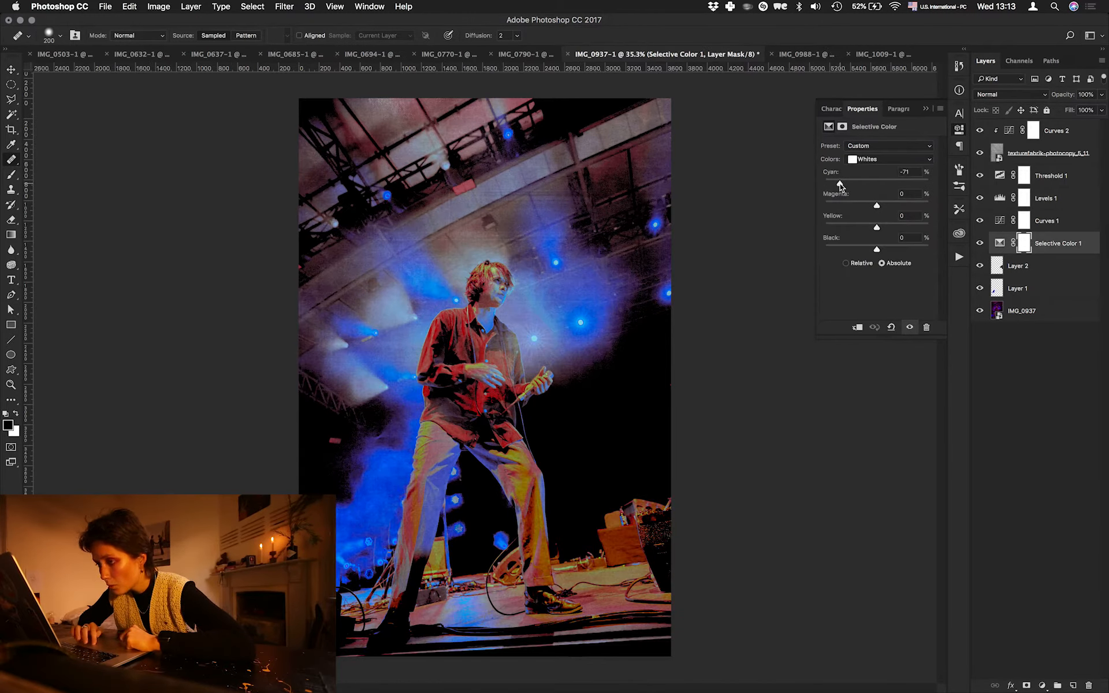
{"action": "left_click_drag", "start_coordinate": [900, 172], "coordinate": [913, 172]}
{"action": "type", "text": "0"}
{"action": "left_click_drag", "start_coordinate": [900, 194], "coordinate": [901, 191]}
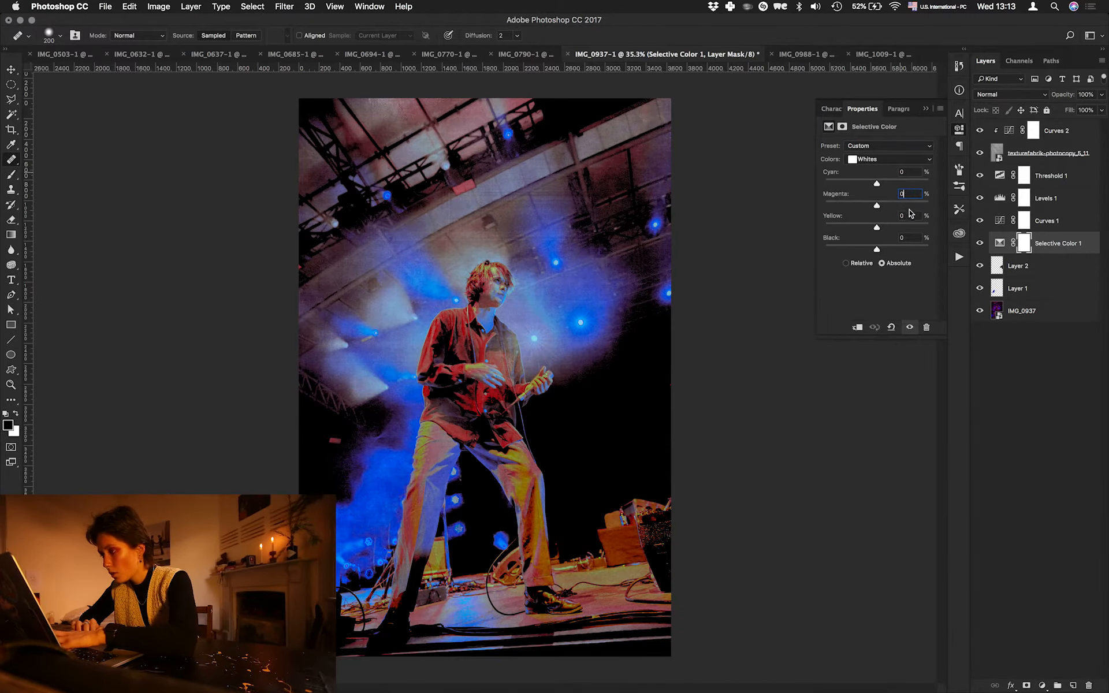
Step: Hide and reshow the Selective Color 1 and Curves 1 layers to compare their effect on the photo
{"action": "left_click", "coordinate": [980, 243]}
{"action": "left_click", "coordinate": [980, 243]}
{"action": "left_click", "coordinate": [980, 243]}
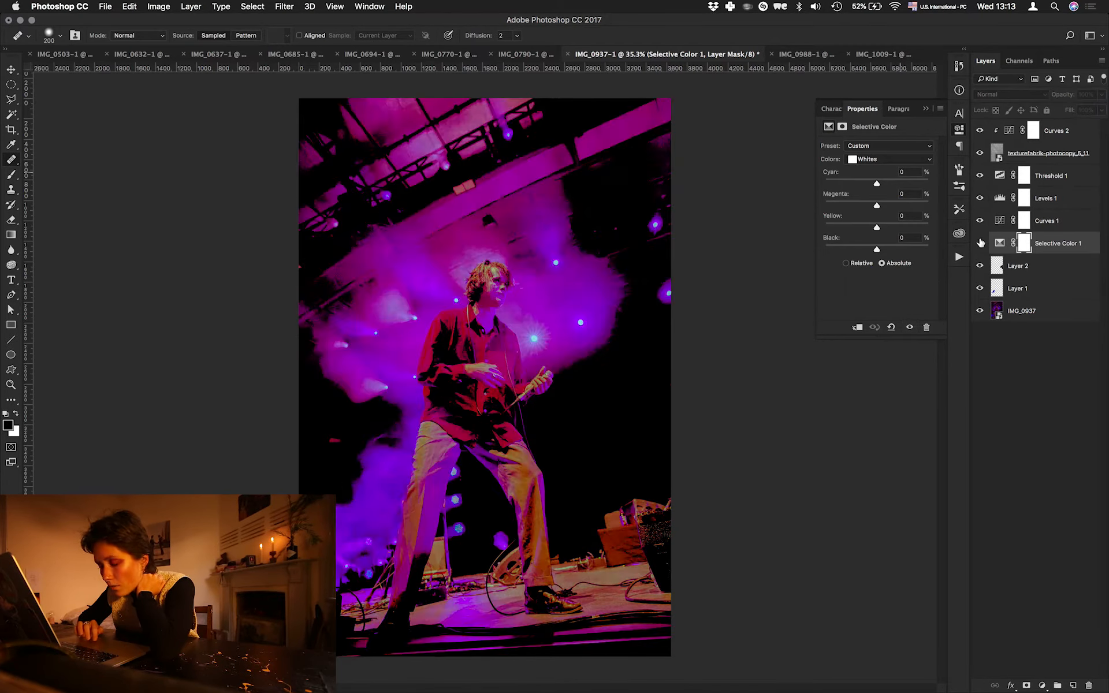
{"action": "left_click", "coordinate": [980, 243]}
{"action": "left_click", "coordinate": [980, 220]}
{"action": "left_click", "coordinate": [980, 221]}
Step: Add a Curves adjustment above Threshold 1 and shape its curve to lift and fade the blacks
{"action": "left_click", "coordinate": [1051, 226]}
{"action": "left_click", "coordinate": [1049, 156]}
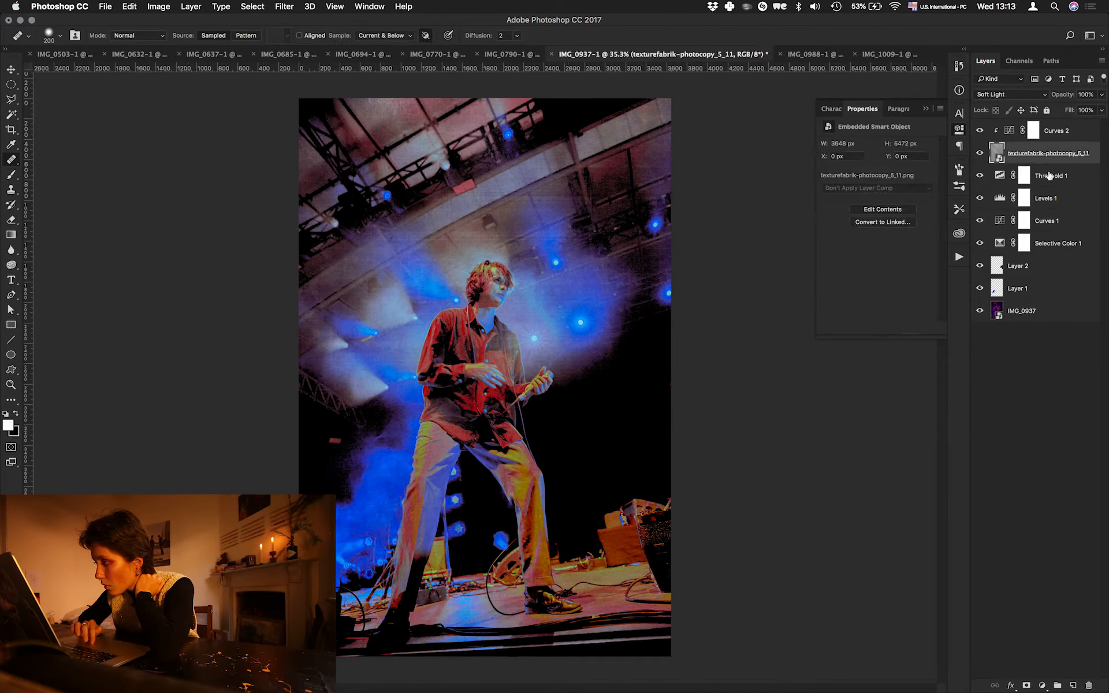
{"action": "left_click", "coordinate": [1049, 176]}
{"action": "left_click", "coordinate": [1038, 687]}
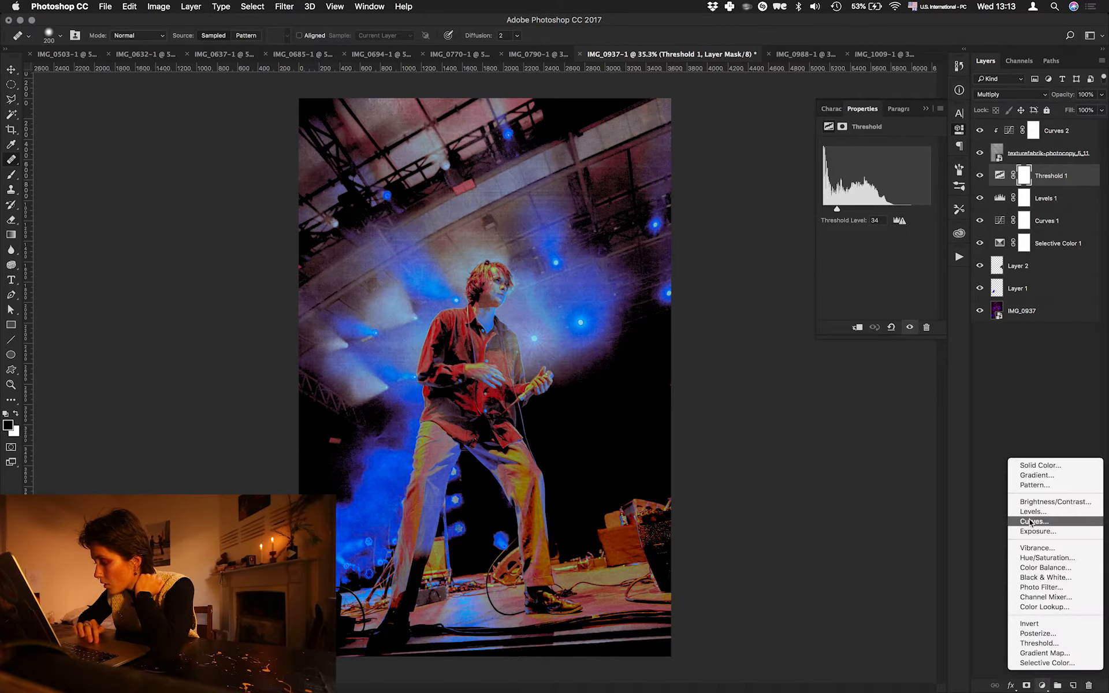
{"action": "left_click", "coordinate": [1032, 523]}
{"action": "left_click_drag", "start_coordinate": [846, 253], "coordinate": [893, 201]}
Step: Add a Selective Color adjustment above Curves 3 and shift its Reds, with Magenta -2% and Yellow +20%
{"action": "left_click", "coordinate": [1042, 685]}
{"action": "left_click", "coordinate": [1031, 665]}
{"action": "left_click", "coordinate": [866, 159]}
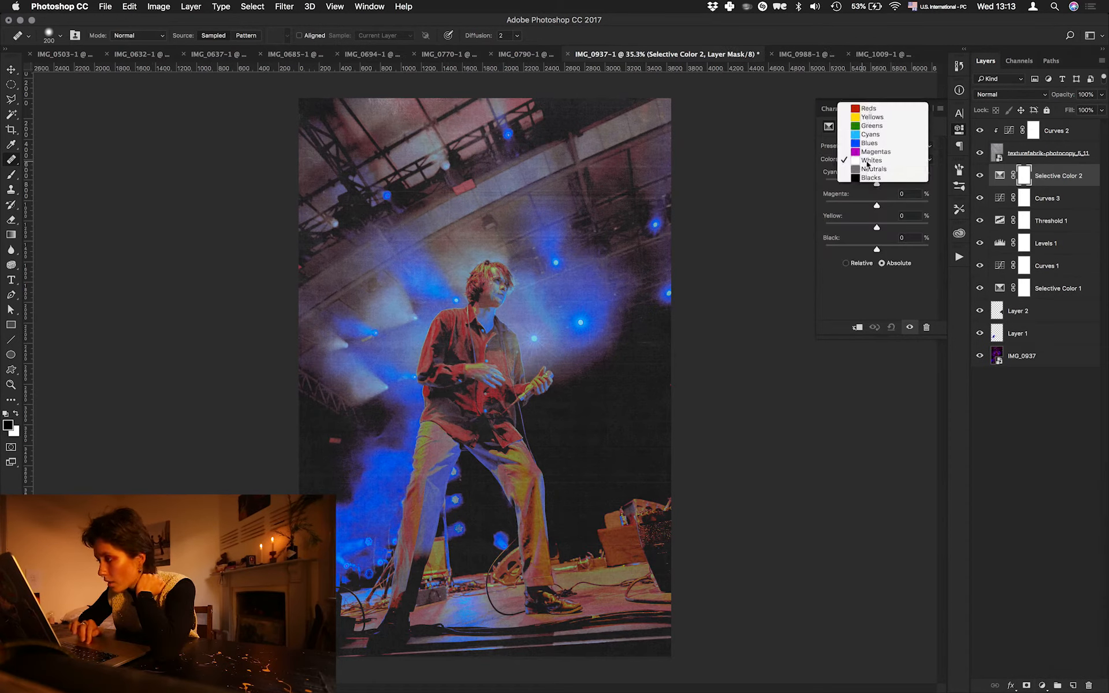
{"action": "left_click", "coordinate": [863, 106]}
{"action": "left_click_drag", "start_coordinate": [885, 184], "coordinate": [846, 206]}
Step: In Selective Color 2, raise Yellow within the Yellows and set the Reds to Cyan -28% and Magenta -8%
{"action": "left_click", "coordinate": [889, 159]}
{"action": "left_click", "coordinate": [866, 171]}
{"action": "left_click_drag", "start_coordinate": [877, 183], "coordinate": [892, 227]}
{"action": "left_click", "coordinate": [889, 159]}
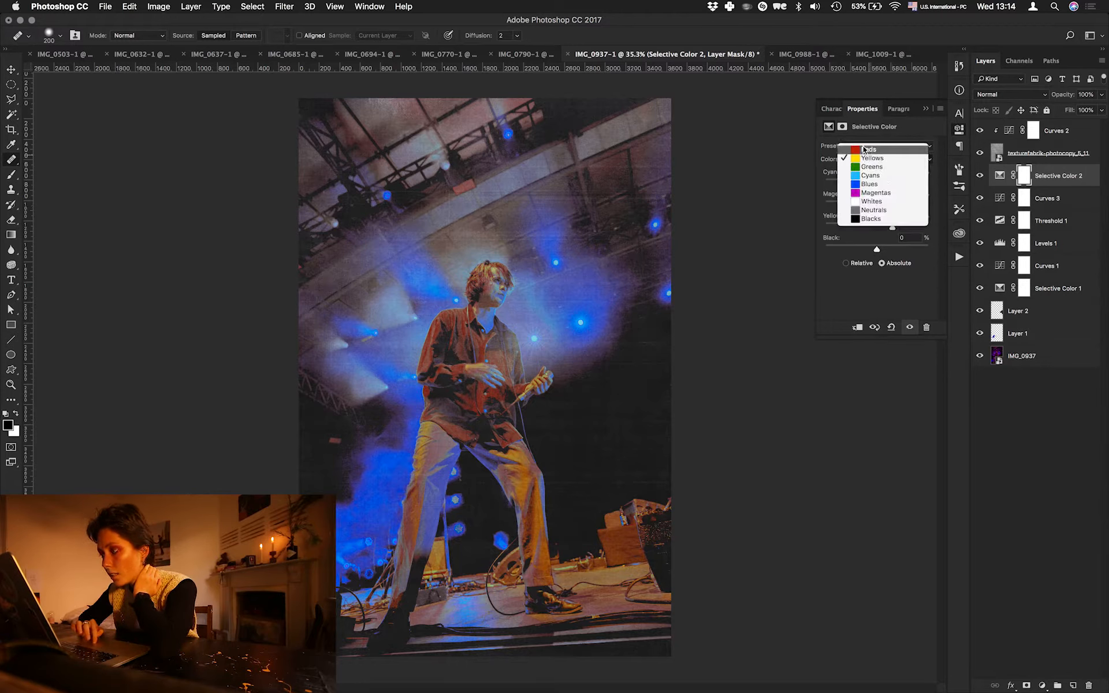
{"action": "left_click", "coordinate": [866, 148]}
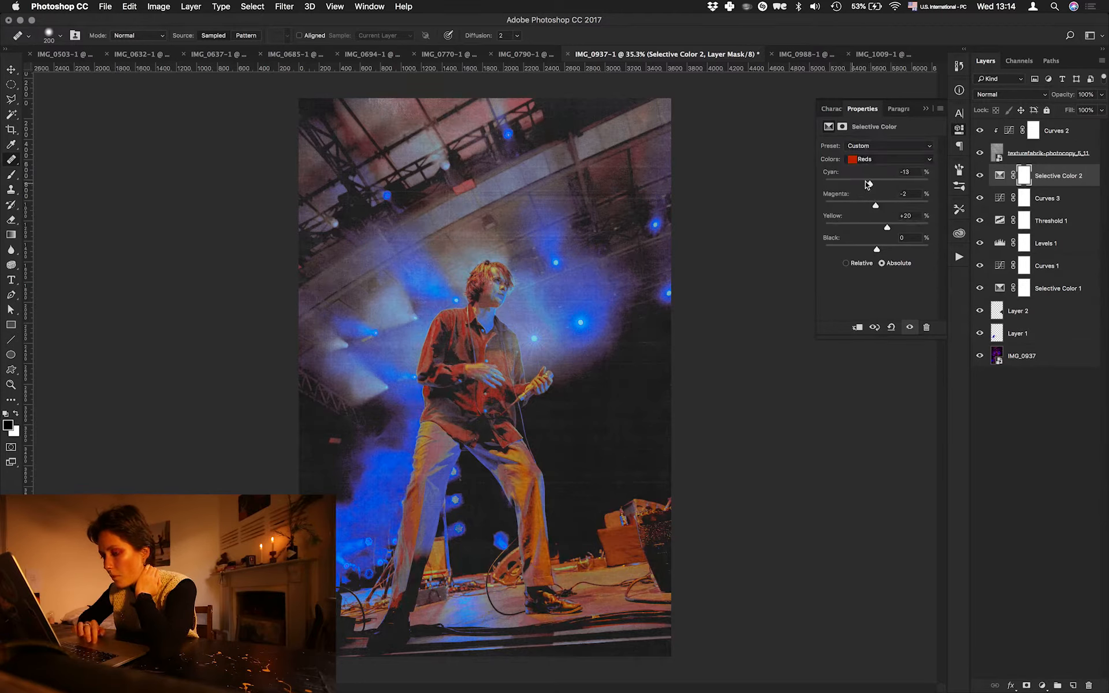
{"action": "left_click_drag", "start_coordinate": [875, 205], "coordinate": [873, 201]}
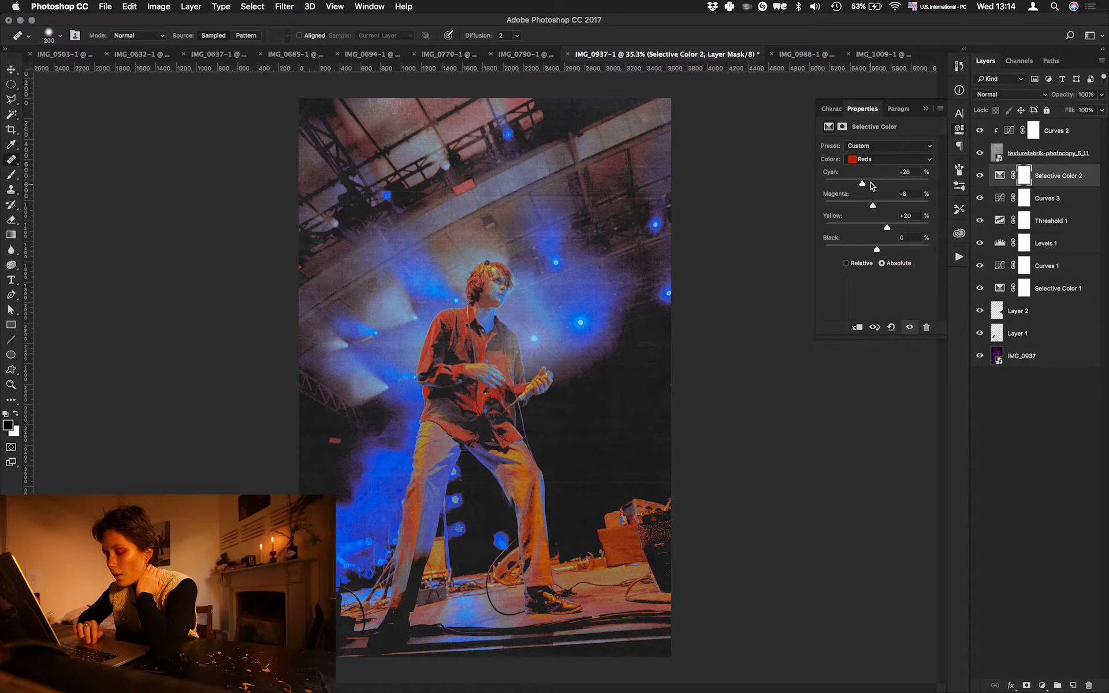
Step: Set the Cyans of Selective Color 2 to Cyan +9% and Magenta -43%
{"action": "left_click", "coordinate": [867, 159]}
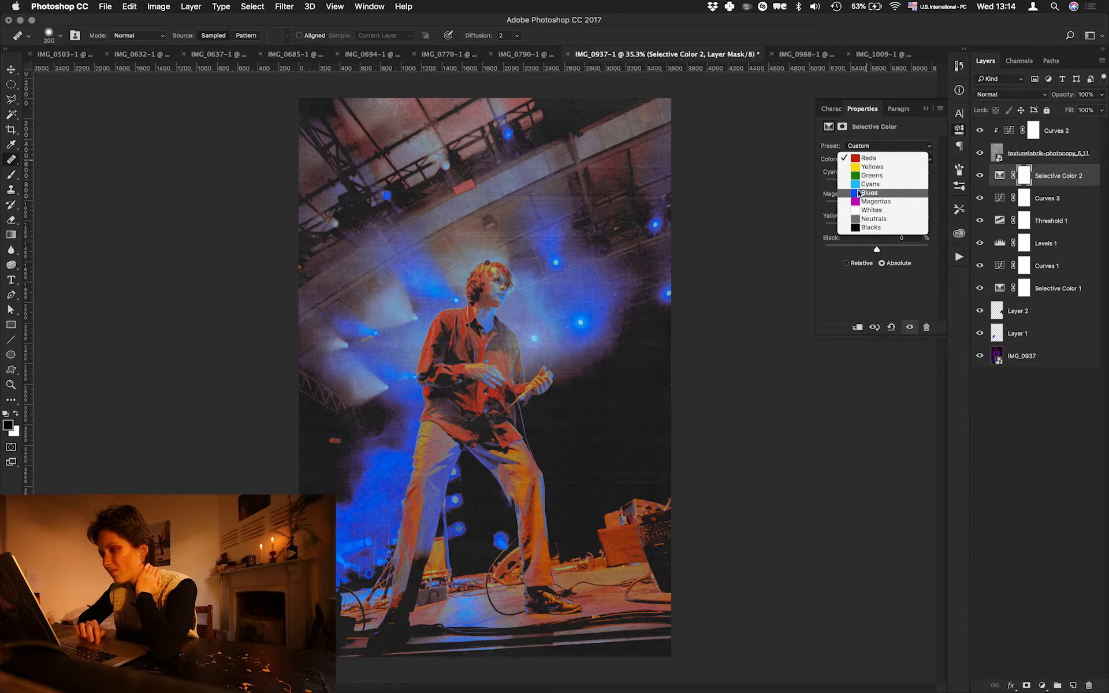
{"action": "left_click", "coordinate": [858, 184]}
{"action": "left_click_drag", "start_coordinate": [877, 183], "coordinate": [946, 207]}
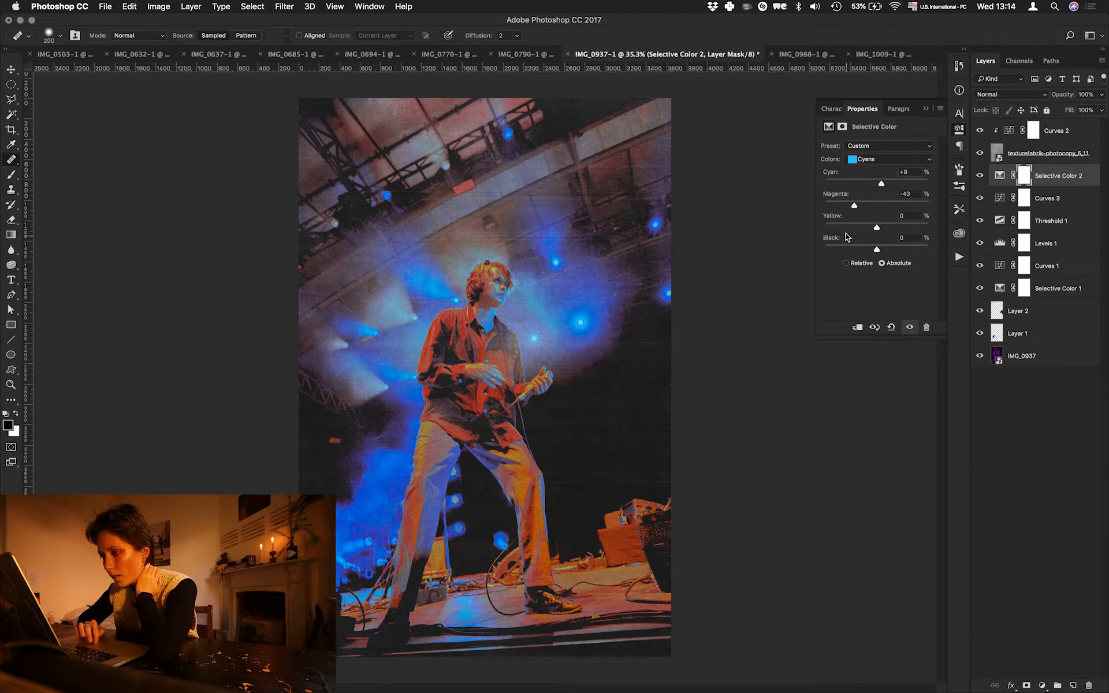
Step: Shift the Blues of Selective Color 2 toward teal with Cyan +34%, and fine-tune their Magenta and Yellow
{"action": "left_click", "coordinate": [890, 159]}
{"action": "left_click", "coordinate": [867, 168]}
{"action": "mouse_move", "coordinate": [876, 183]}
{"action": "left_mouse_down"}
{"action": "mouse_move", "coordinate": [843, 184]}
{"action": "mouse_move", "coordinate": [904, 194]}
{"action": "mouse_move", "coordinate": [858, 195]}
{"action": "mouse_move", "coordinate": [872, 197]}
{"action": "left_mouse_up"}
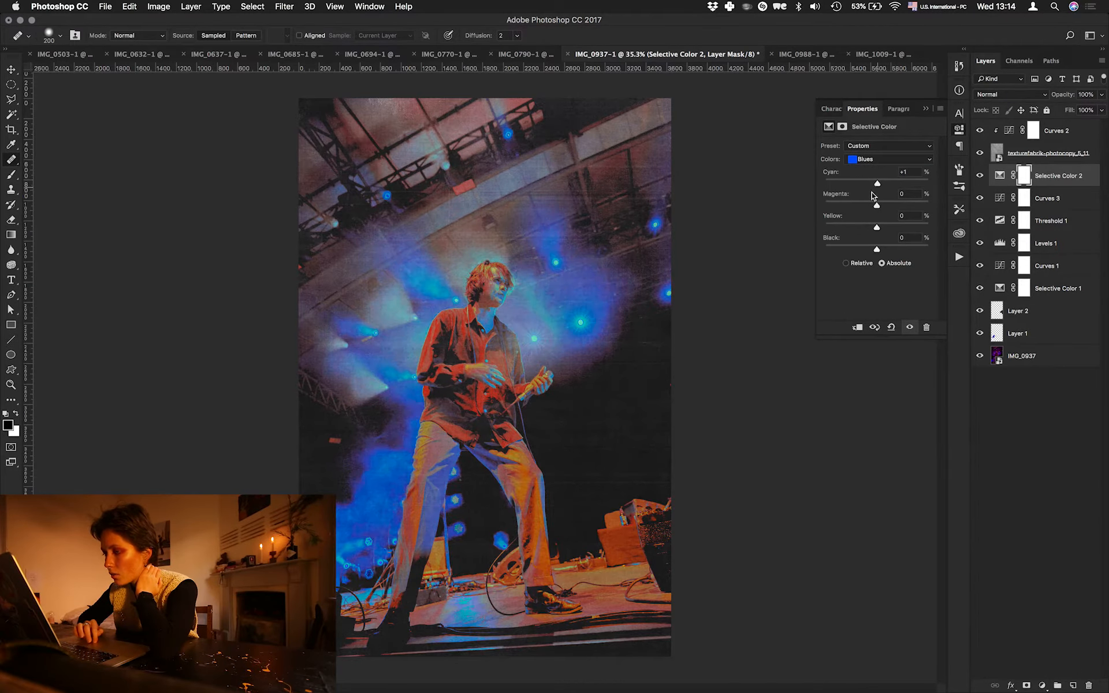
{"action": "left_click", "coordinate": [842, 204]}
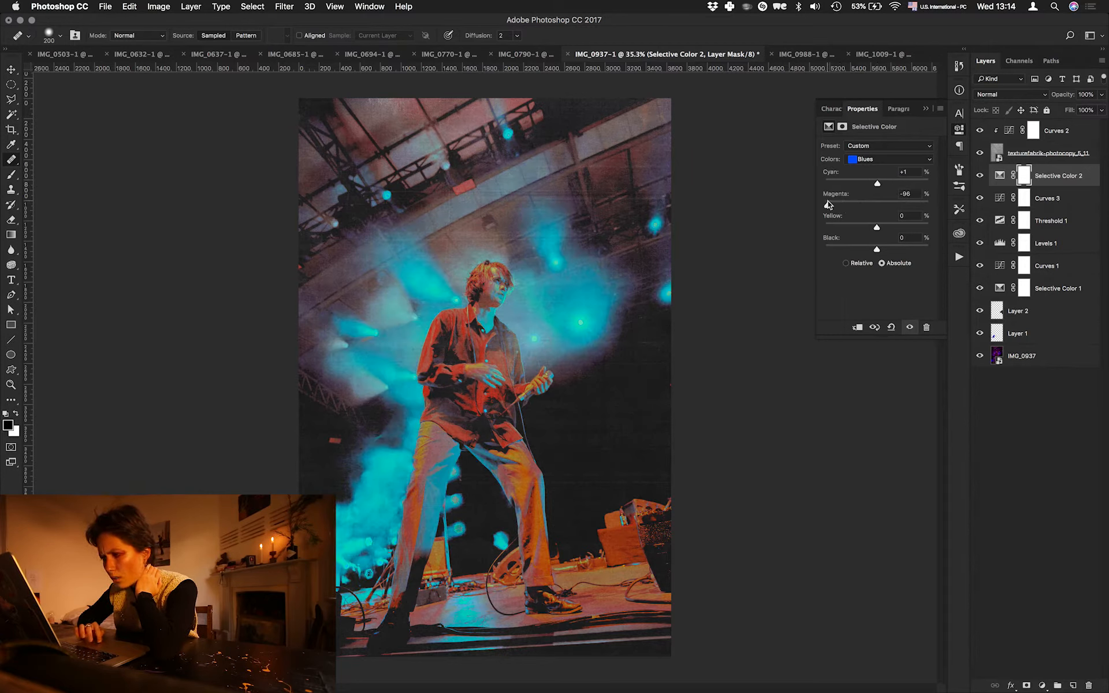
{"action": "left_click", "coordinate": [894, 183]}
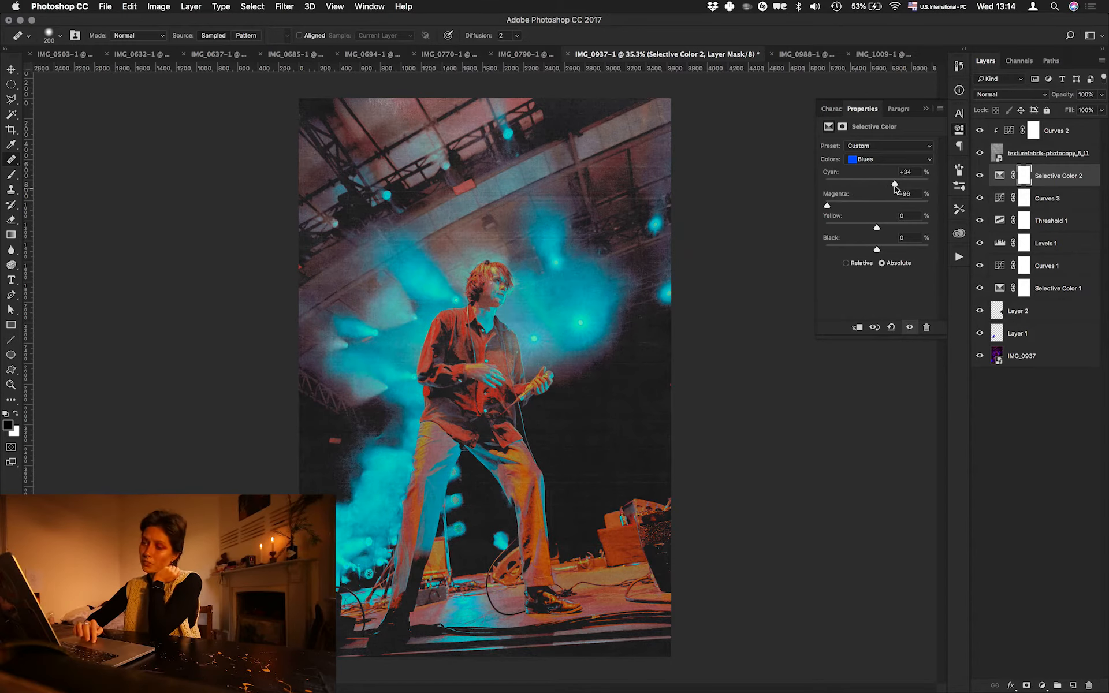
{"action": "left_click_drag", "start_coordinate": [890, 227], "coordinate": [887, 227]}
{"action": "left_click_drag", "start_coordinate": [827, 206], "coordinate": [905, 196]}
Step: Rework the individual colour channels of the Curves 3 layer
{"action": "left_click", "coordinate": [1040, 198]}
{"action": "left_click", "coordinate": [871, 159]}
{"action": "left_click", "coordinate": [860, 170]}
{"action": "left_click", "coordinate": [871, 159]}
{"action": "left_click", "coordinate": [860, 169]}
Step: Place the texturefabrik-photocopy_5_25.1.jpg texture from the scratches folder above the Curves 2 layer of IMG_0937, turned to portrait orientation
{"action": "left_click", "coordinate": [1052, 132]}
{"action": "key", "text": "ctrl+Right"}
{"action": "scroll", "coordinate": [579, 370], "scroll_direction": "up", "scroll_amount": 10}
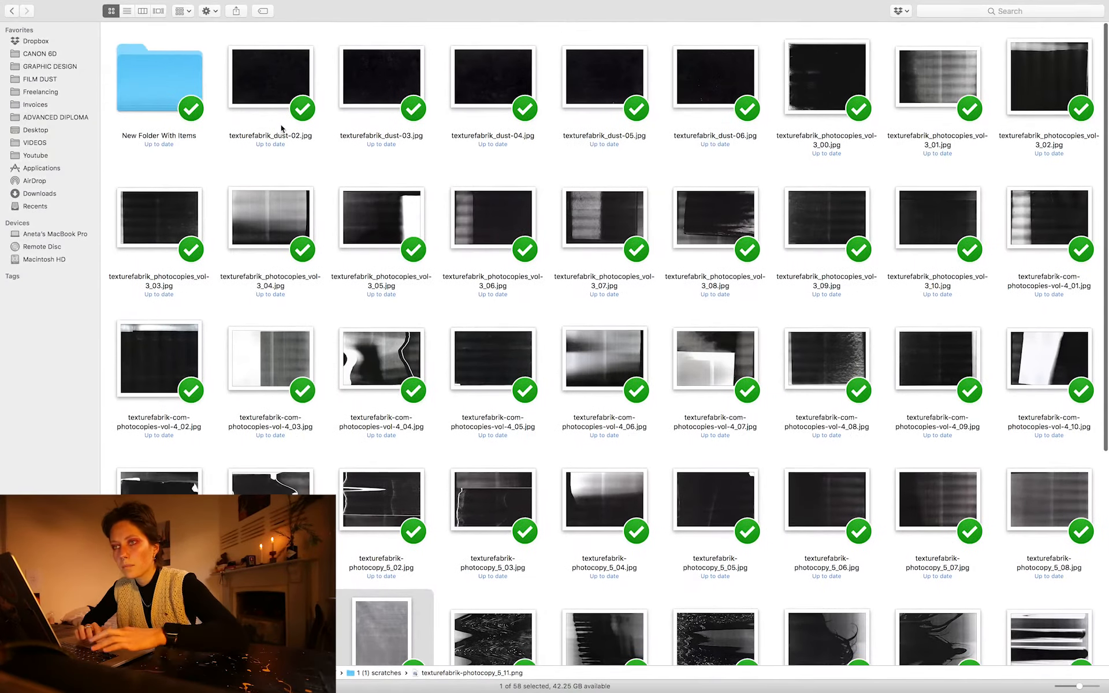
{"action": "scroll", "coordinate": [277, 150], "scroll_direction": "down", "scroll_amount": 8}
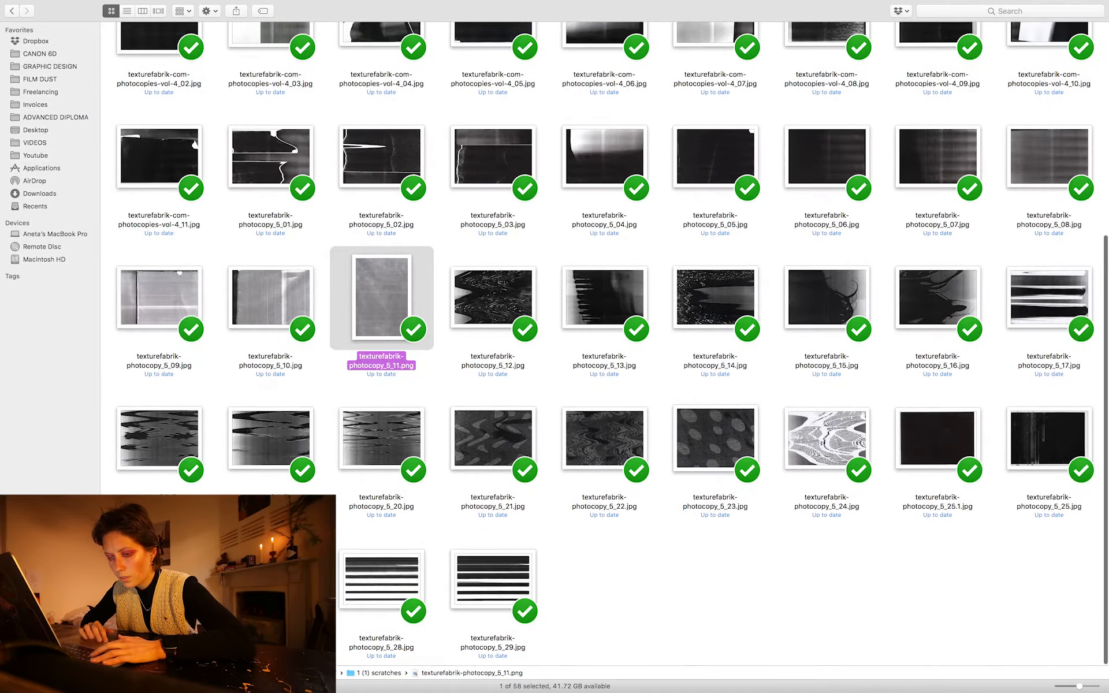
{"action": "left_click", "coordinate": [159, 580]}
{"action": "left_click_drag", "start_coordinate": [977, 478], "coordinate": [648, 351]}
{"action": "key", "text": "super+Tab"}
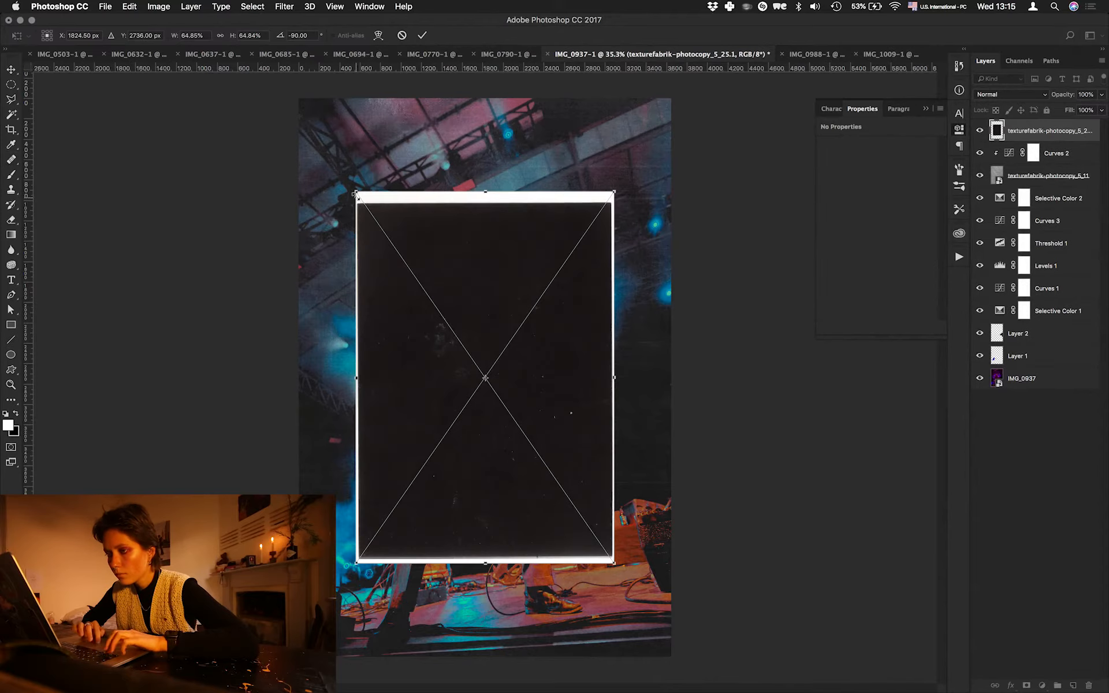
Step: Fit the placed photocopy texture to the full canvas and set its blend mode to Screen
{"action": "key", "text": "Return"}
{"action": "left_click", "coordinate": [1010, 94]}
{"action": "left_click", "coordinate": [989, 179]}
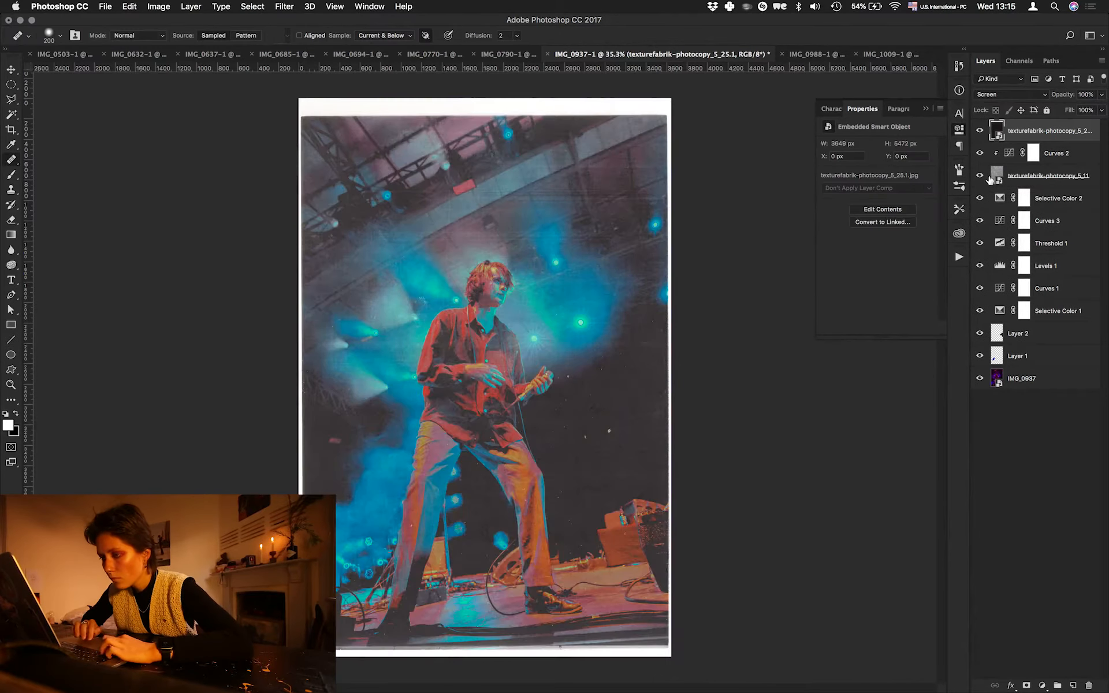
Step: Add a Curves adjustment layer above the photocopy texture and reshape its curve
{"action": "left_click", "coordinate": [1042, 685]}
{"action": "left_click", "coordinate": [1033, 523]}
{"action": "left_click_drag", "start_coordinate": [884, 218], "coordinate": [901, 197]}
{"action": "left_click", "coordinate": [905, 198]}
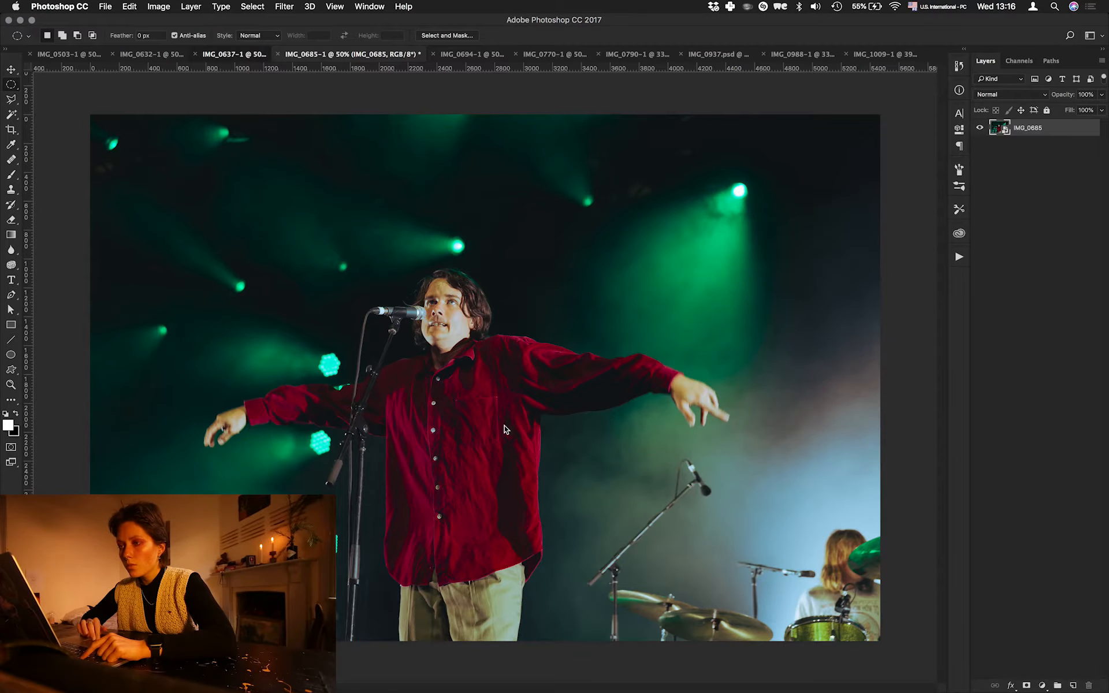
Step: Examine the singer's face and shirt in the IMG_0685 photo up close, and look at the IMG_0503 photo
{"action": "scroll", "coordinate": [416, 349], "scroll_direction": "up", "scroll_amount": 10}
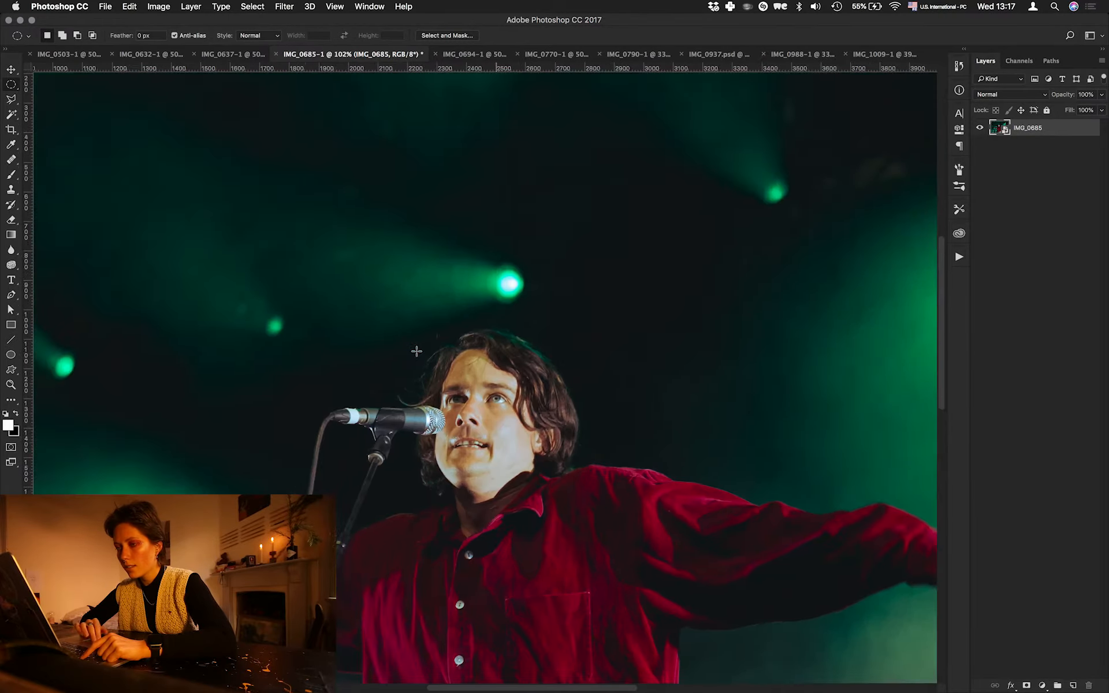
{"action": "scroll", "coordinate": [465, 609], "scroll_direction": "down", "scroll_amount": 5}
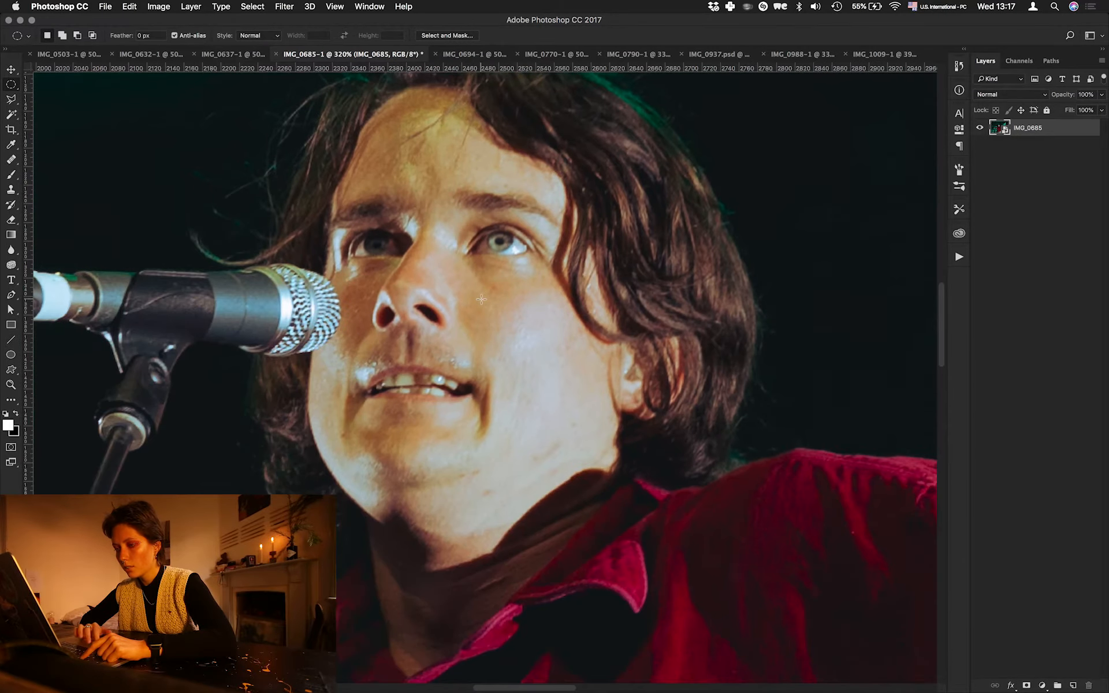
{"action": "scroll", "coordinate": [481, 299], "scroll_direction": "down", "scroll_amount": 5}
{"action": "scroll", "coordinate": [568, 511], "scroll_direction": "up", "scroll_amount": 2}
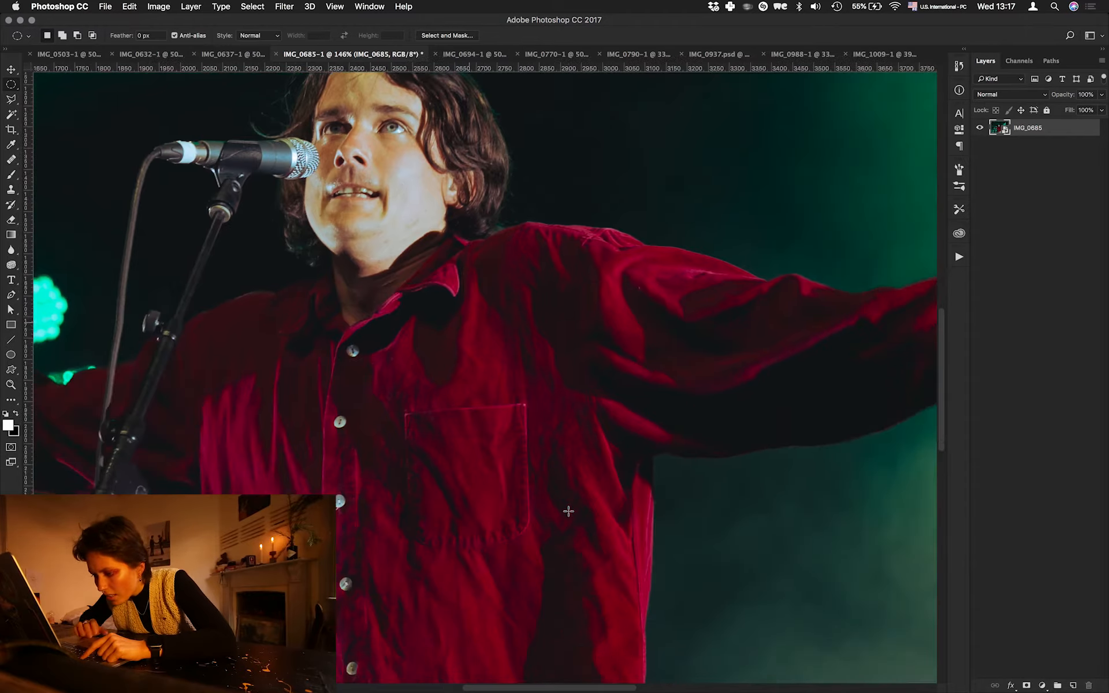
{"action": "scroll", "coordinate": [568, 511], "scroll_direction": "down", "scroll_amount": 3}
{"action": "left_click", "coordinate": [61, 55]}
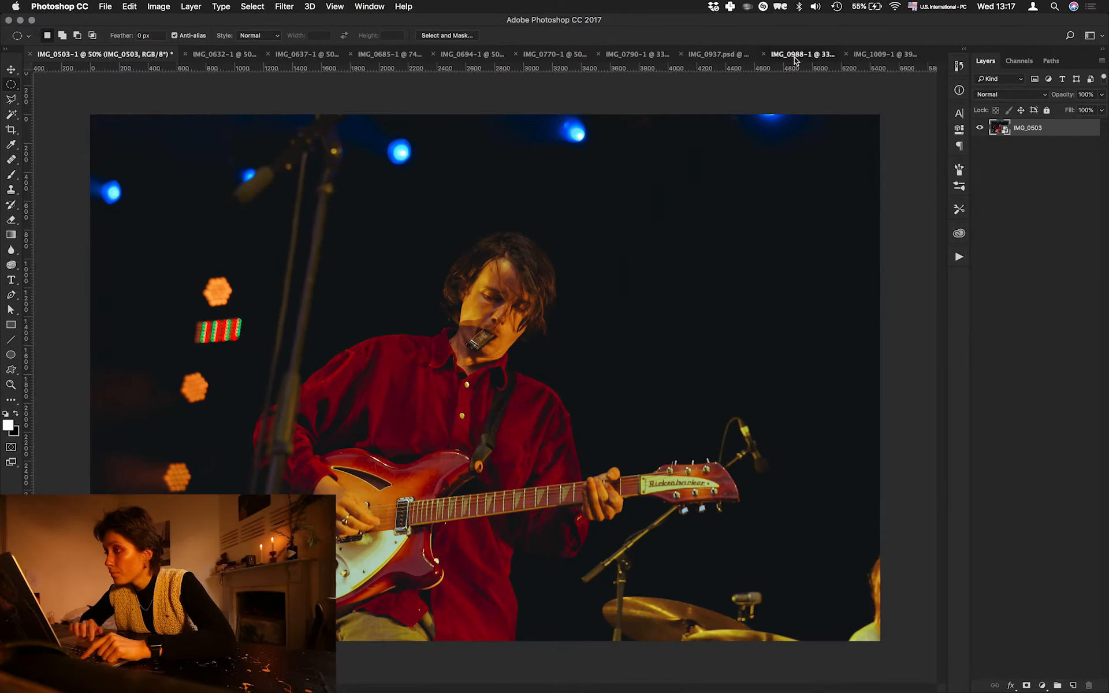
Step: In the IMG_0685 document, add an empty layer above the photo for retouching with the Healing Brush
{"action": "left_click", "coordinate": [389, 54]}
{"action": "scroll", "coordinate": [636, 292], "scroll_direction": "down", "scroll_amount": 3}
{"action": "left_click", "coordinate": [1073, 686]}
{"action": "key", "text": "j"}
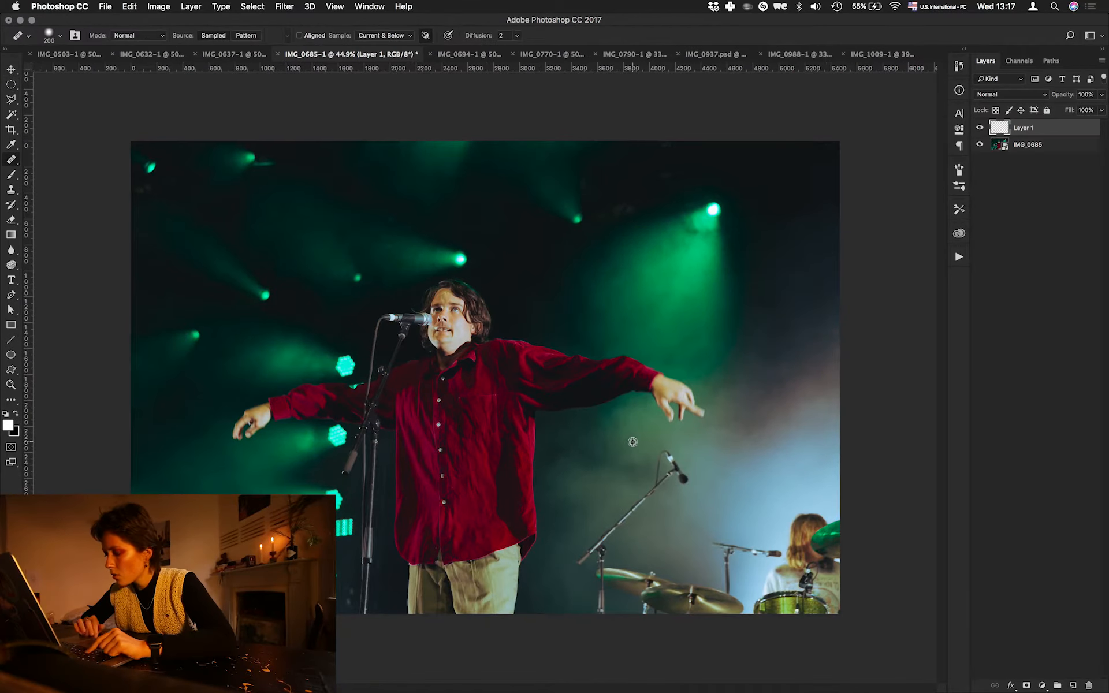
Step: Heal away the small microphone stand and cymbals beside the singer using sampled background haze
{"action": "left_click", "coordinate": [619, 523], "text": "alt"}
{"action": "left_click_drag", "start_coordinate": [600, 565], "coordinate": [601, 607]}
{"action": "left_click", "coordinate": [682, 514], "text": "alt"}
{"action": "key", "text": "super+z"}
{"action": "mouse_move", "coordinate": [602, 559]}
{"action": "left_mouse_down"}
{"action": "mouse_move", "coordinate": [608, 538]}
{"action": "mouse_move", "coordinate": [601, 598]}
{"action": "mouse_move", "coordinate": [629, 573]}
{"action": "mouse_move", "coordinate": [658, 587]}
{"action": "mouse_move", "coordinate": [662, 605]}
{"action": "mouse_move", "coordinate": [634, 510]}
{"action": "mouse_move", "coordinate": [672, 608]}
{"action": "mouse_move", "coordinate": [766, 548]}
{"action": "mouse_move", "coordinate": [805, 570]}
{"action": "mouse_move", "coordinate": [814, 595]}
{"action": "left_mouse_up"}
Step: With a larger healing brush, cover the drummer, drum kit and remaining stands with nearby sampled haze
{"action": "key", "text": "bracketright"}
{"action": "key", "text": "bracketright"}
{"action": "key", "text": "bracketright"}
{"action": "key", "text": "bracketright"}
{"action": "key", "text": "bracketright"}
{"action": "left_click", "coordinate": [661, 495], "text": "alt"}
{"action": "left_click", "coordinate": [739, 519]}
{"action": "right_click", "coordinate": [766, 511]}
{"action": "left_click", "coordinate": [760, 423]}
{"action": "left_click", "coordinate": [783, 506], "text": "alt"}
{"action": "left_click", "coordinate": [799, 544]}
{"action": "left_click", "coordinate": [681, 589]}
{"action": "left_click", "coordinate": [762, 585]}
{"action": "left_click", "coordinate": [726, 554]}
Step: Reduce the healing brush to 150 px and clean up leftover traces in the haze where the stand and drums stood
{"action": "key", "text": "bracketleft"}
{"action": "key", "text": "bracketleft"}
{"action": "key", "text": "bracketleft"}
{"action": "key", "text": "bracketleft"}
{"action": "key", "text": "bracketleft"}
{"action": "key", "text": "bracketleft"}
{"action": "key", "text": "bracketleft"}
{"action": "left_click", "coordinate": [756, 553]}
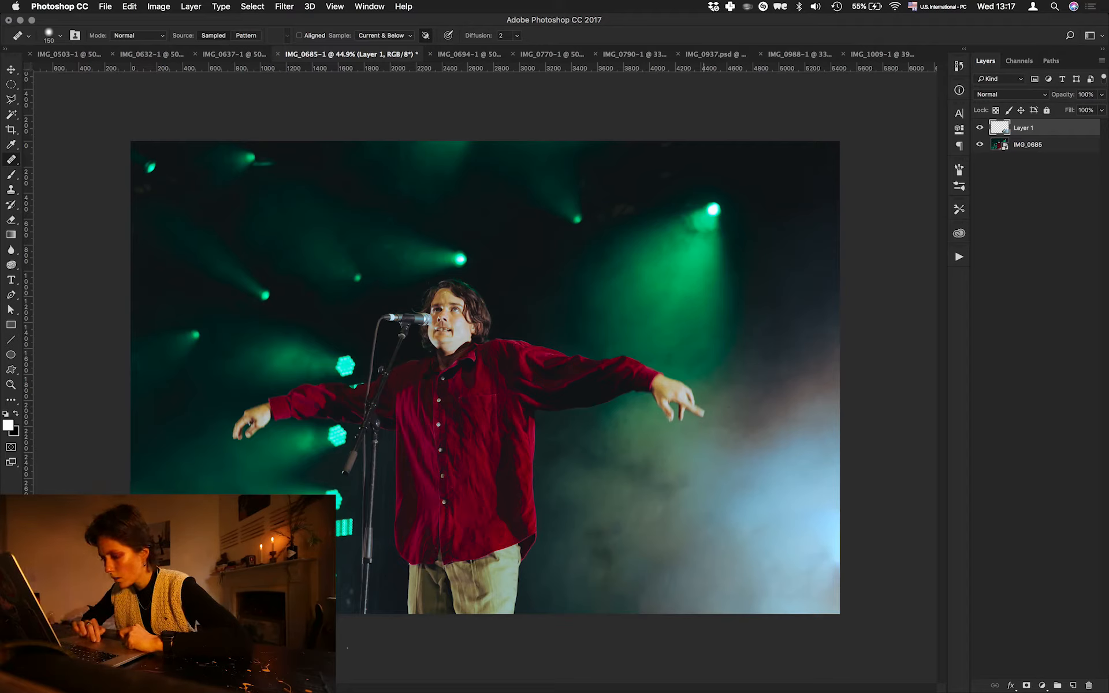
{"action": "left_click", "coordinate": [593, 492], "text": "alt"}
{"action": "mouse_move", "coordinate": [595, 550]}
{"action": "left_mouse_down"}
{"action": "mouse_move", "coordinate": [611, 573]}
{"action": "mouse_move", "coordinate": [595, 581]}
{"action": "mouse_move", "coordinate": [629, 591]}
{"action": "mouse_move", "coordinate": [606, 599]}
{"action": "left_mouse_up"}
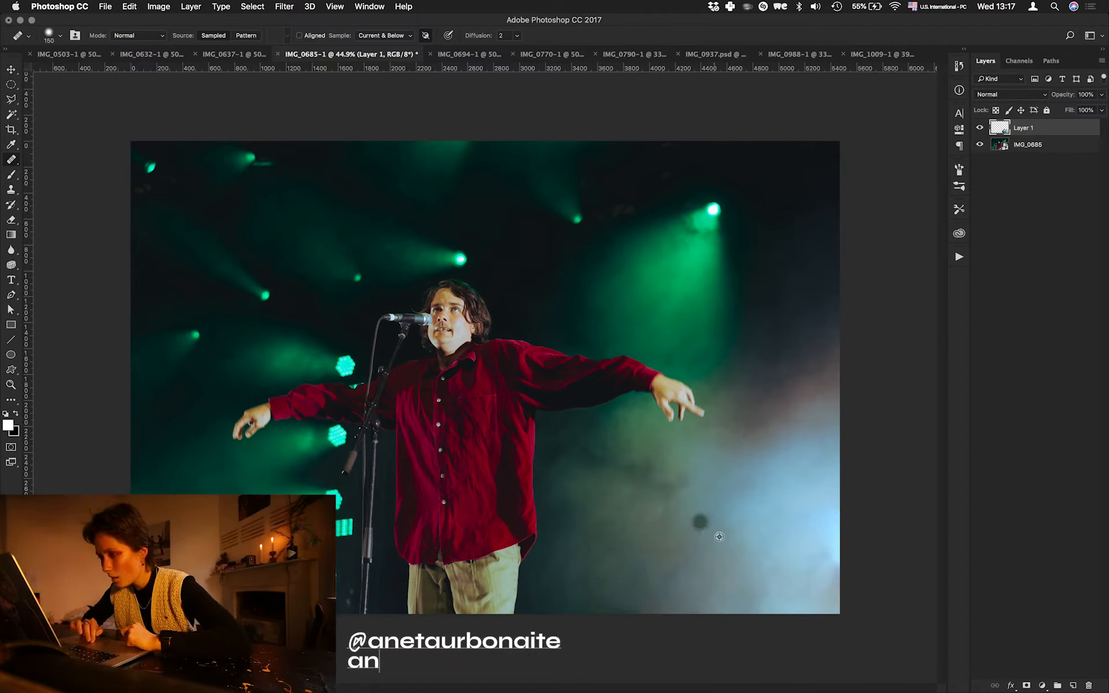